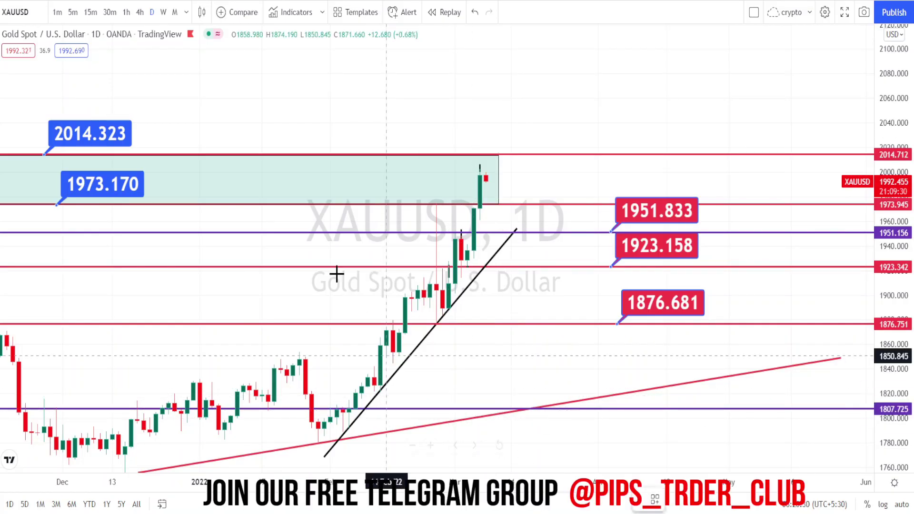
- Sketch a looping path inside the 1973–2014 zone, then zoom out to reveal 2020
mouse_move(182, 158)
mouse_down()
mouse_move(206, 184)
mouse_move(230, 187)
mouse_move(213, 159)
mouse_move(212, 206)
mouse_move(265, 169)
mouse_move(262, 179)
mouse_up()
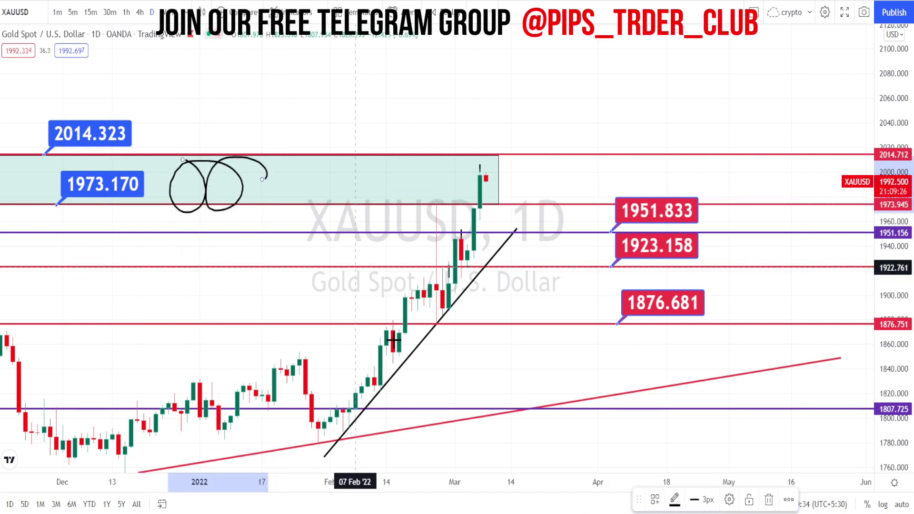
click(412, 446)
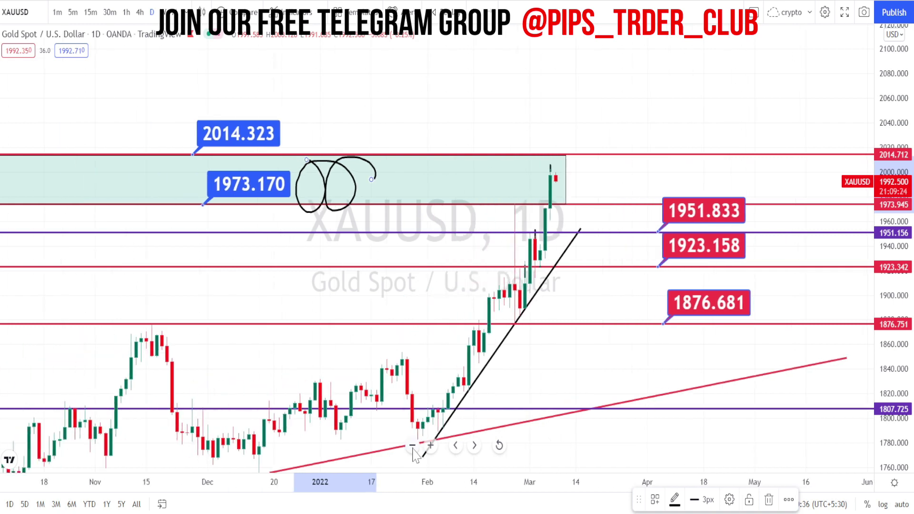
click(412, 445)
click(412, 445)
click(412, 445)
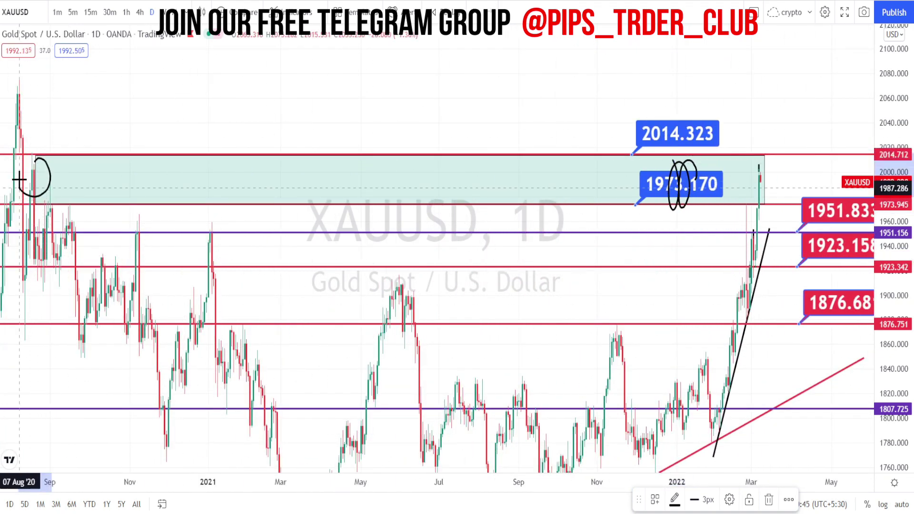
- Sketch the decline from the 2020 high, circle that high, and circle the latest candles
click(32, 153)
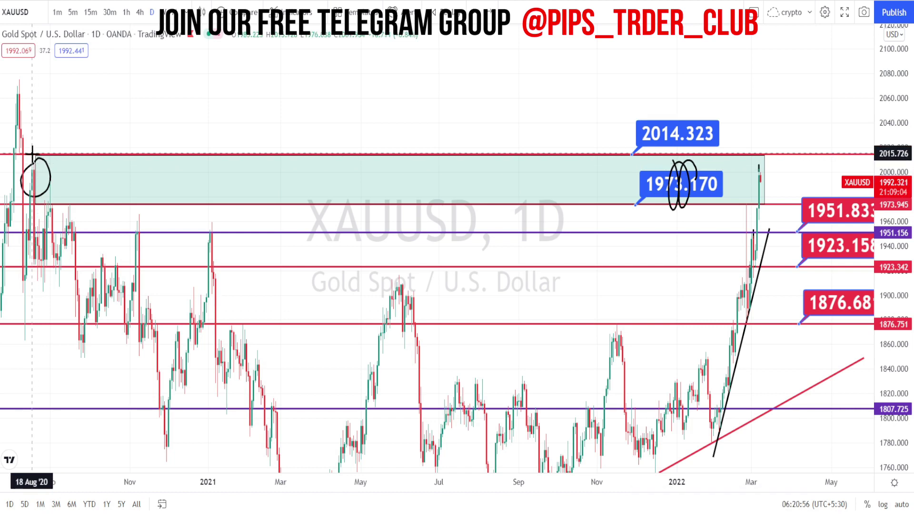
mouse_move(51, 182)
mouse_down()
mouse_move(81, 166)
mouse_move(179, 266)
mouse_move(236, 385)
mouse_move(255, 404)
mouse_up()
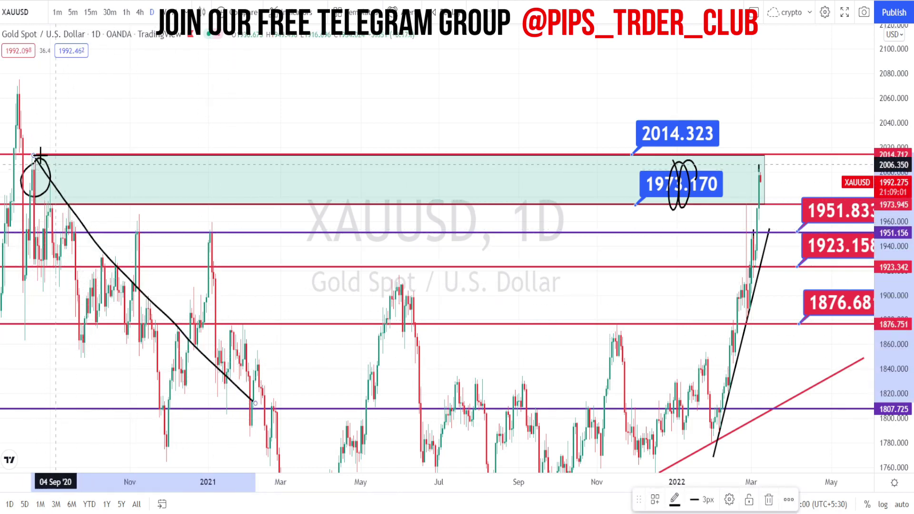
drag(42, 151, 49, 200)
mouse_move(87, 162)
mouse_down()
mouse_move(82, 200)
mouse_move(130, 195)
mouse_up()
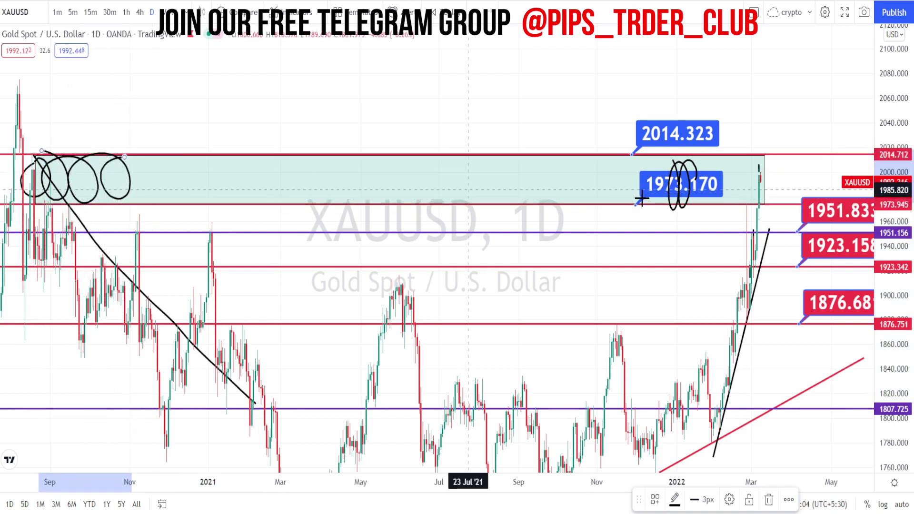
scroll(606, 167, up, 4)
mouse_move(610, 163)
mouse_down()
mouse_move(638, 178)
mouse_move(599, 192)
mouse_move(628, 157)
mouse_move(624, 204)
mouse_up()
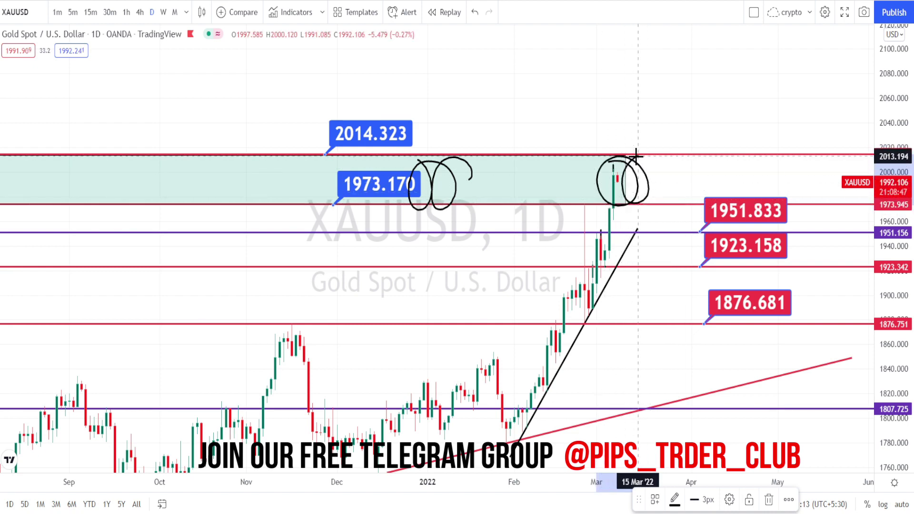
- Circle the 2014.323 level label and the latest candles freehand
mouse_move(381, 161)
mouse_down()
mouse_move(322, 149)
mouse_move(391, 90)
mouse_move(395, 148)
mouse_move(345, 168)
mouse_up()
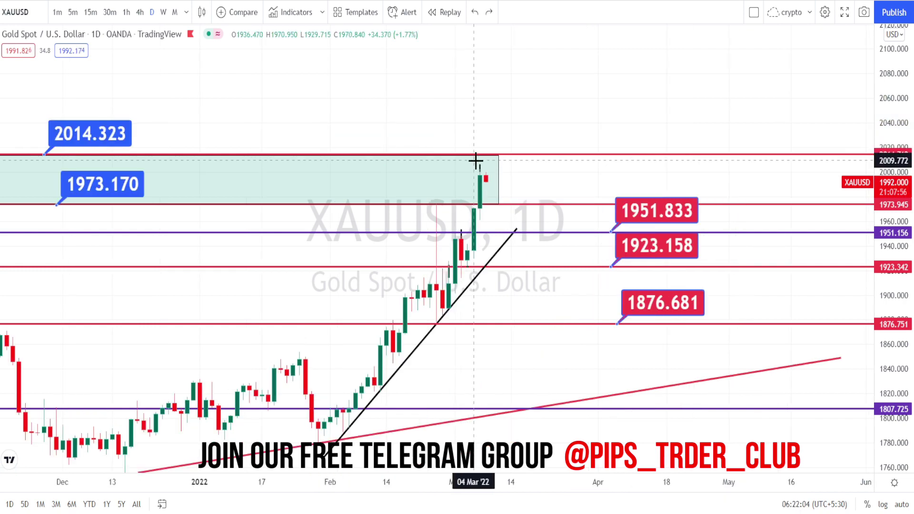
drag(475, 161, 499, 168)
mouse_move(500, 201)
mouse_down()
mouse_move(460, 196)
mouse_move(466, 156)
mouse_up()
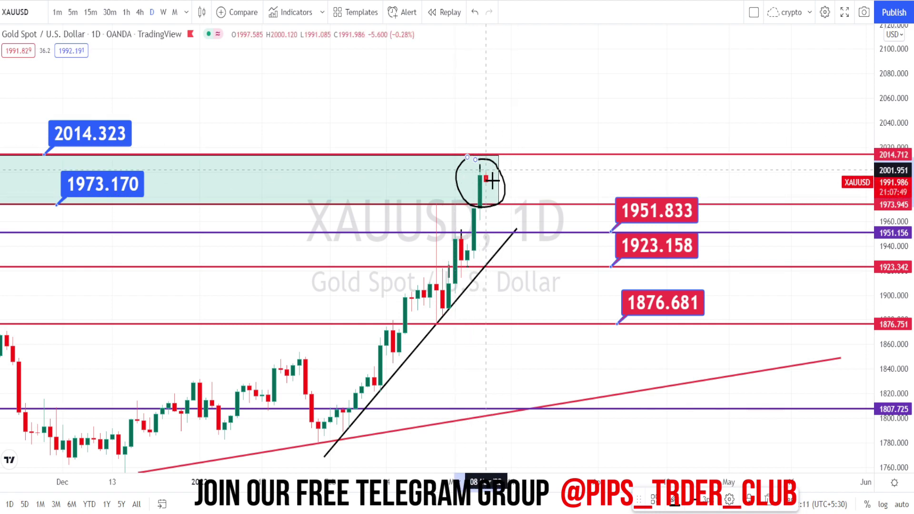
- Sketch a drop toward 1923, mark the circled candles, and re-circle the 2014.323 label
drag(485, 169, 504, 268)
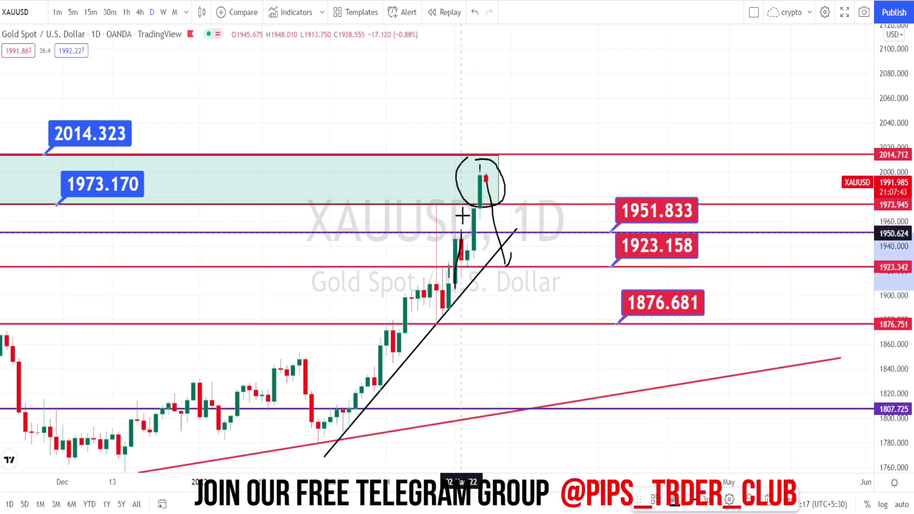
drag(474, 164, 485, 191)
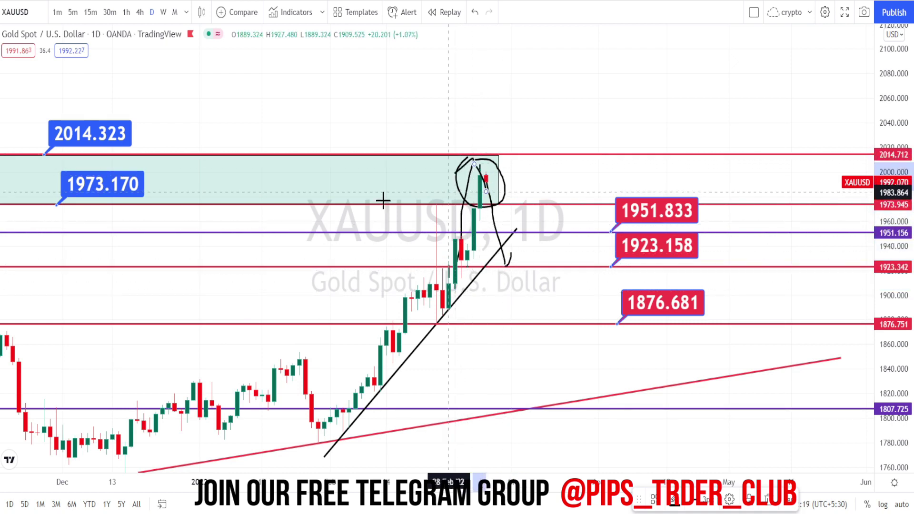
mouse_move(93, 152)
mouse_down()
mouse_move(46, 154)
mouse_move(134, 116)
mouse_move(76, 167)
mouse_up()
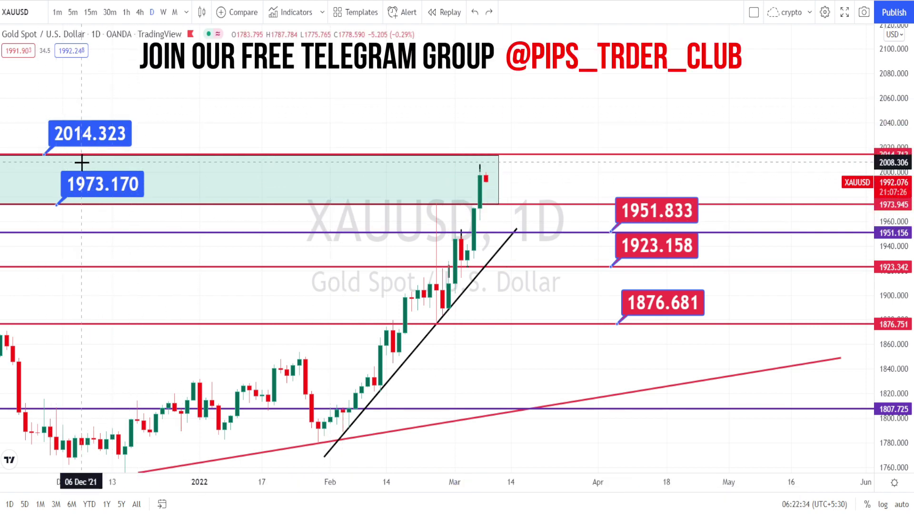
mouse_move(81, 163)
mouse_down()
mouse_move(45, 143)
mouse_move(118, 102)
mouse_move(87, 156)
mouse_up()
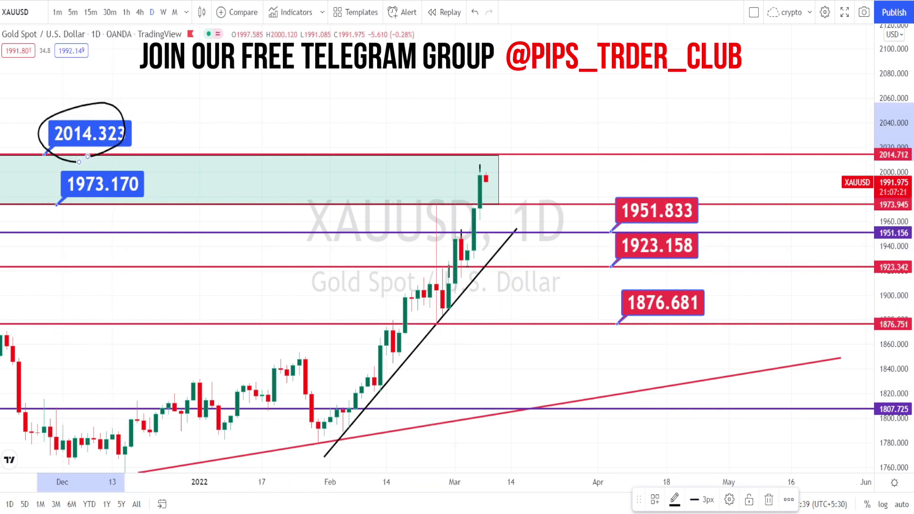
- Place a Fib extension from the 28 Jan low to the 24 Feb high and 1884 pullback, circling 61.80%
key(Escape)
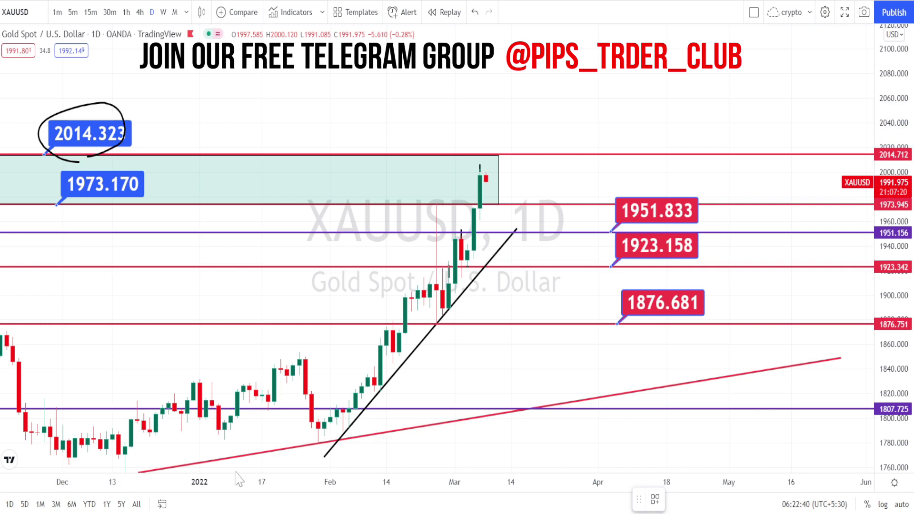
click(319, 444)
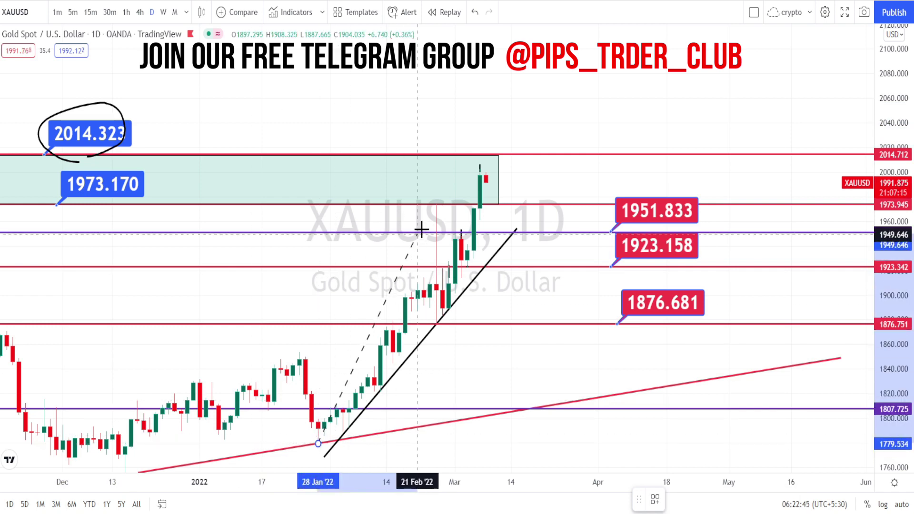
click(436, 204)
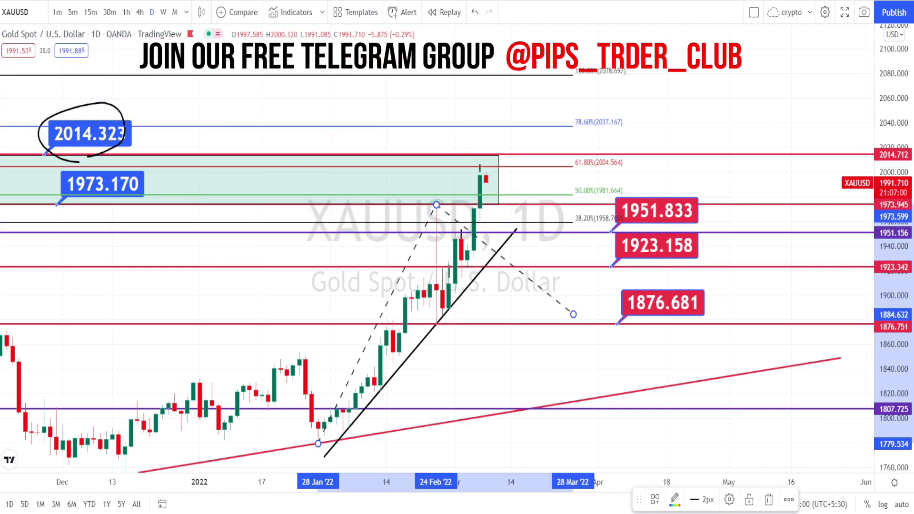
click(571, 313)
drag(572, 160, 560, 176)
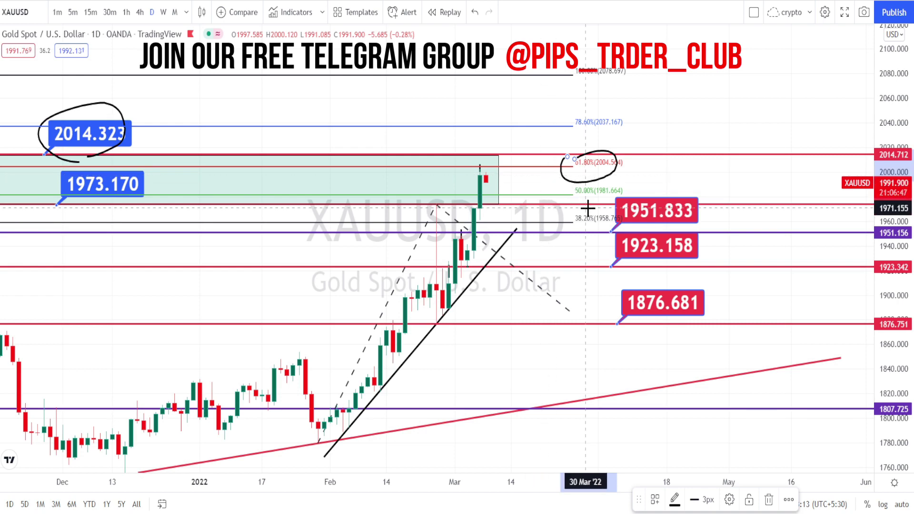
- Circle the 1973.170 label, the late-February high, and the 78.6% and 100% (2078.697) levels
mouse_move(117, 216)
mouse_down()
mouse_move(78, 213)
mouse_move(125, 173)
mouse_move(114, 217)
mouse_up()
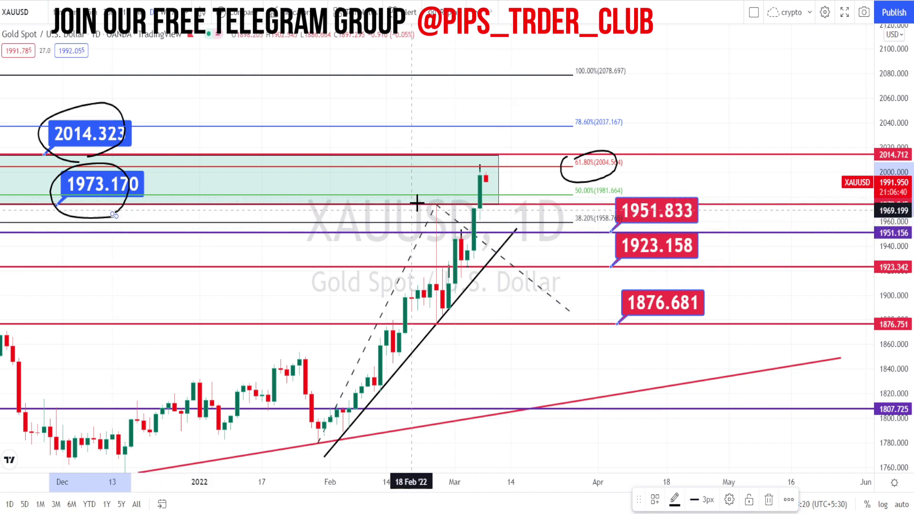
mouse_move(428, 195)
mouse_down()
mouse_move(445, 213)
mouse_move(422, 202)
mouse_up()
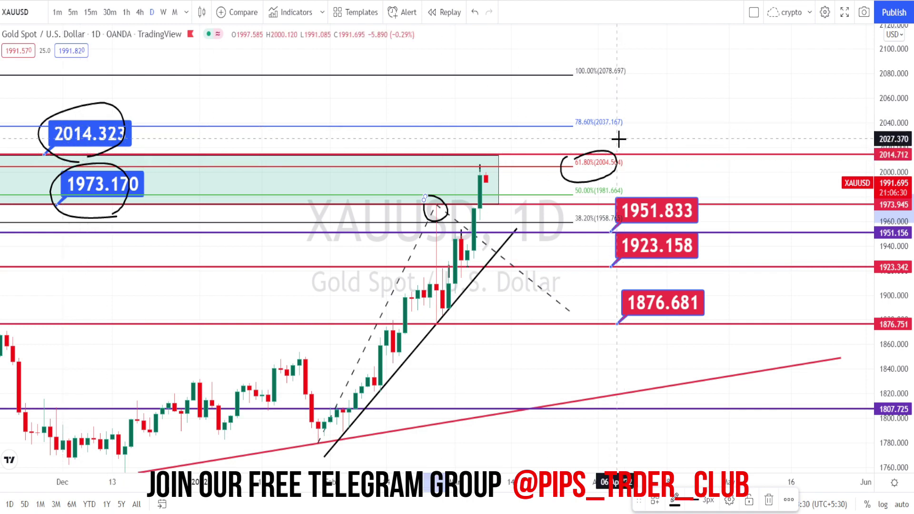
mouse_move(612, 131)
mouse_down()
mouse_move(604, 102)
mouse_move(622, 128)
mouse_move(617, 138)
mouse_up()
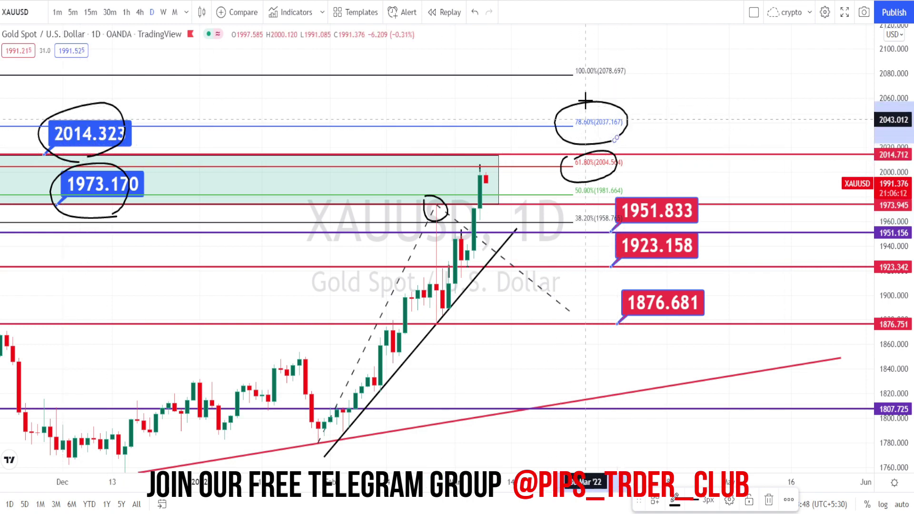
mouse_move(611, 85)
mouse_down()
mouse_move(593, 90)
mouse_move(563, 44)
mouse_move(619, 58)
mouse_move(609, 92)
mouse_up()
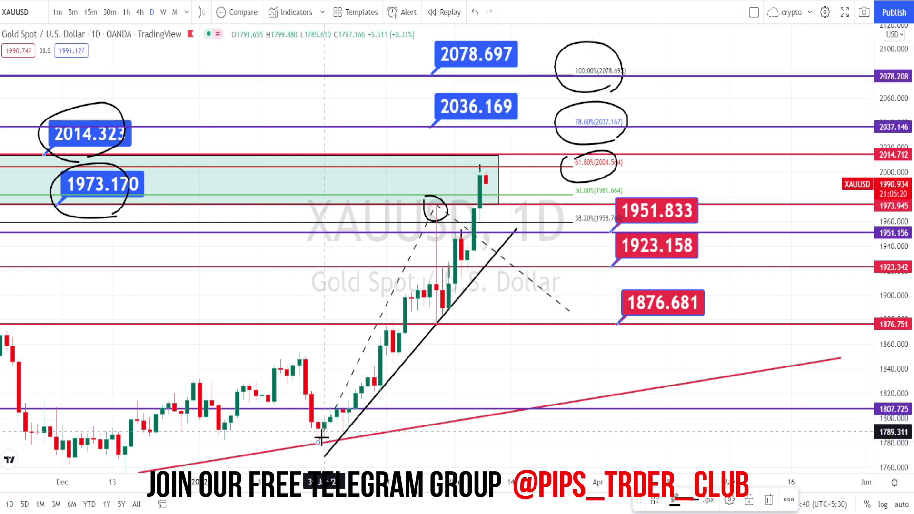
- Circle the 1973.170 label and sketch a rise toward the 61.8% Fibonacci level
mouse_move(358, 362)
mouse_down()
mouse_move(383, 329)
mouse_move(408, 361)
mouse_move(436, 264)
mouse_move(447, 302)
mouse_move(457, 220)
mouse_move(472, 269)
mouse_up()
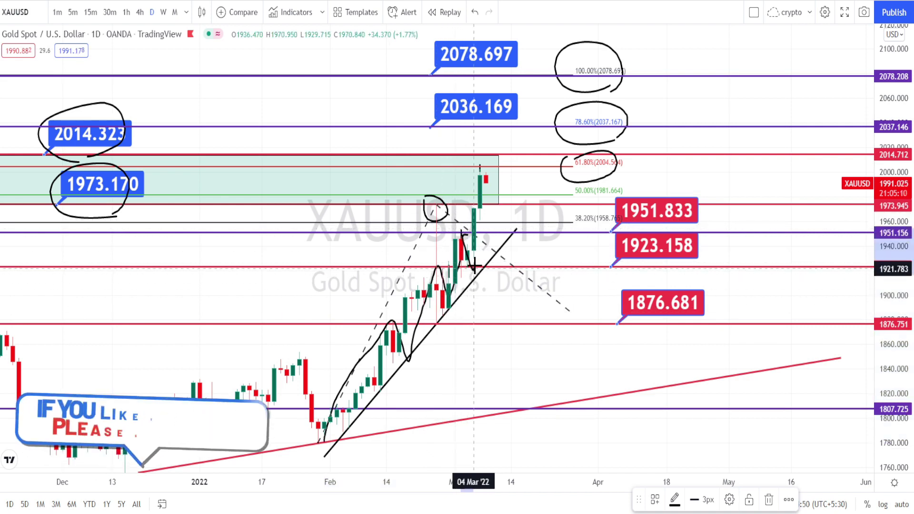
key(ctrl+z)
key(ctrl+z)
key(ctrl+z)
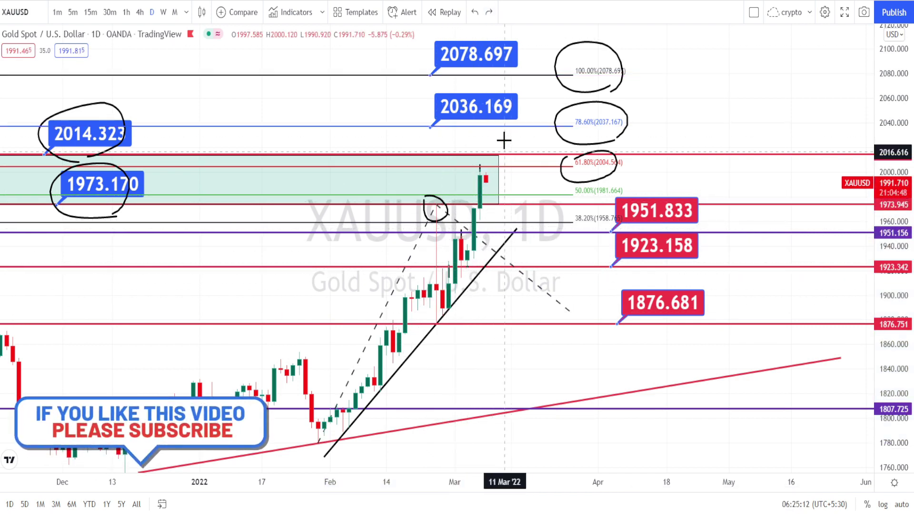
drag(491, 172, 504, 219)
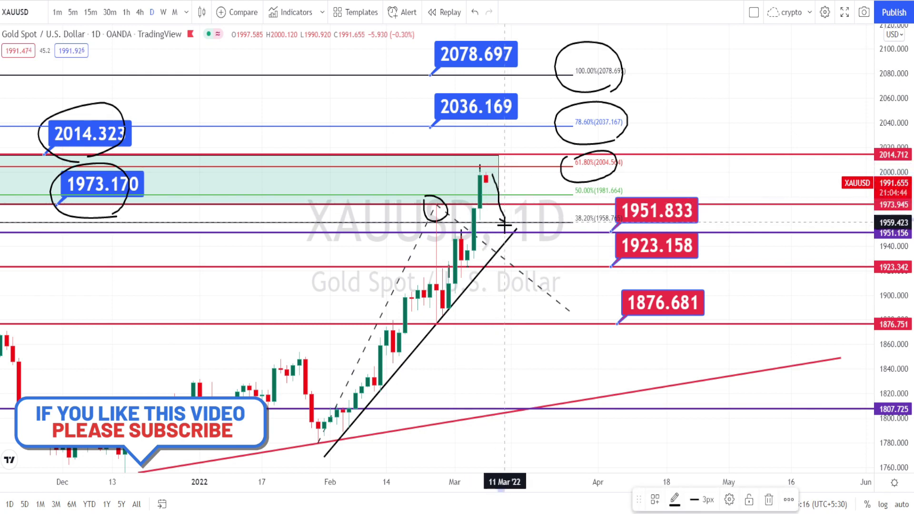
key(ctrl+z)
mouse_move(118, 170)
mouse_down()
mouse_move(128, 190)
mouse_move(93, 216)
mouse_move(61, 190)
mouse_move(89, 163)
mouse_up()
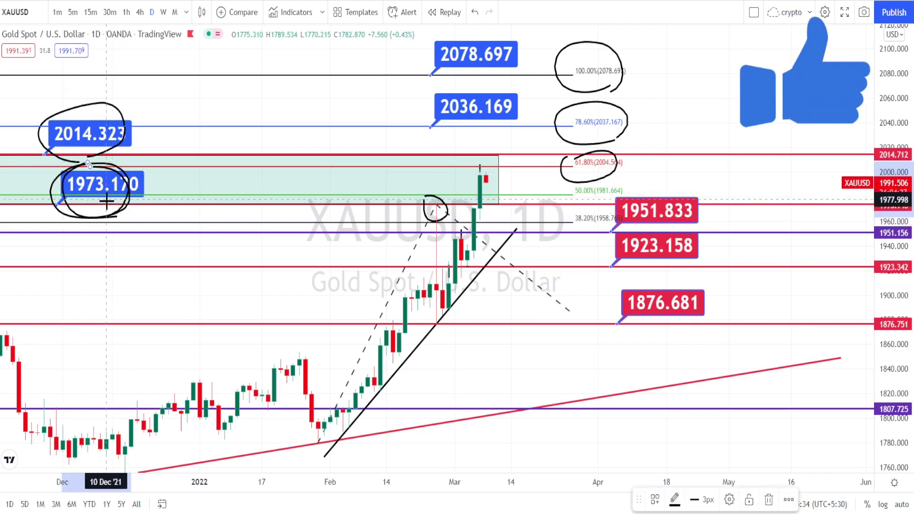
mouse_move(506, 203)
mouse_down()
mouse_move(526, 153)
mouse_move(536, 167)
mouse_up()
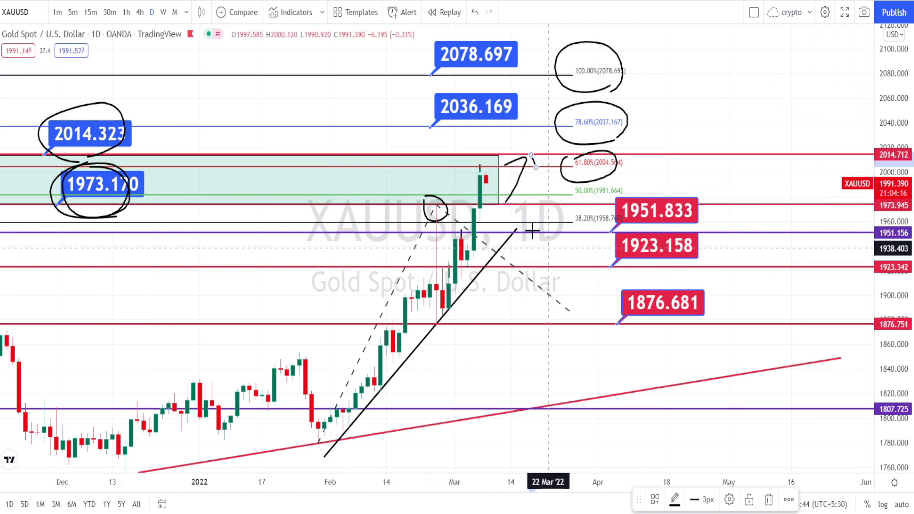
- Switch the gold chart to the 1-hour timeframe with 1h
key(1)
key(h)
key(Return)
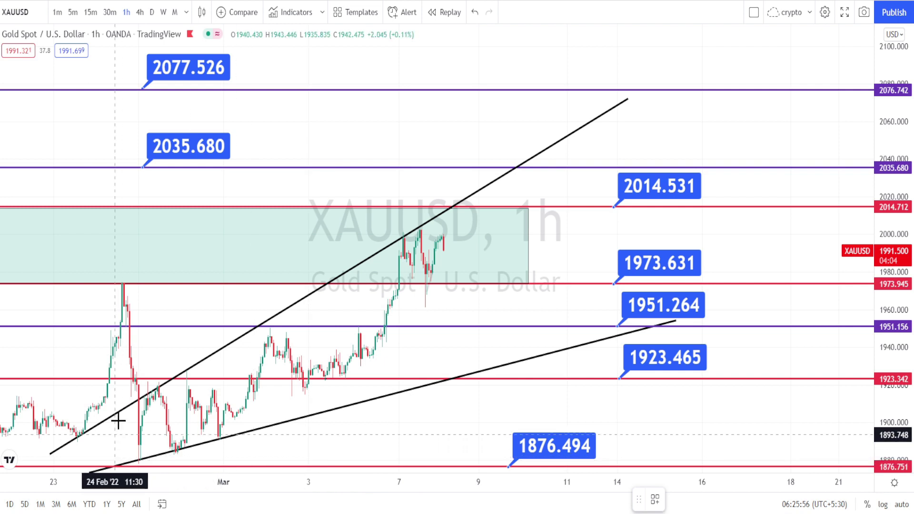
- Circle the upper-trendline touches from late February up to the 7 March high
drag(107, 410, 102, 414)
mouse_move(174, 371)
mouse_down()
mouse_move(186, 384)
mouse_move(180, 373)
mouse_move(156, 386)
mouse_up()
drag(265, 319, 268, 334)
drag(414, 230, 403, 229)
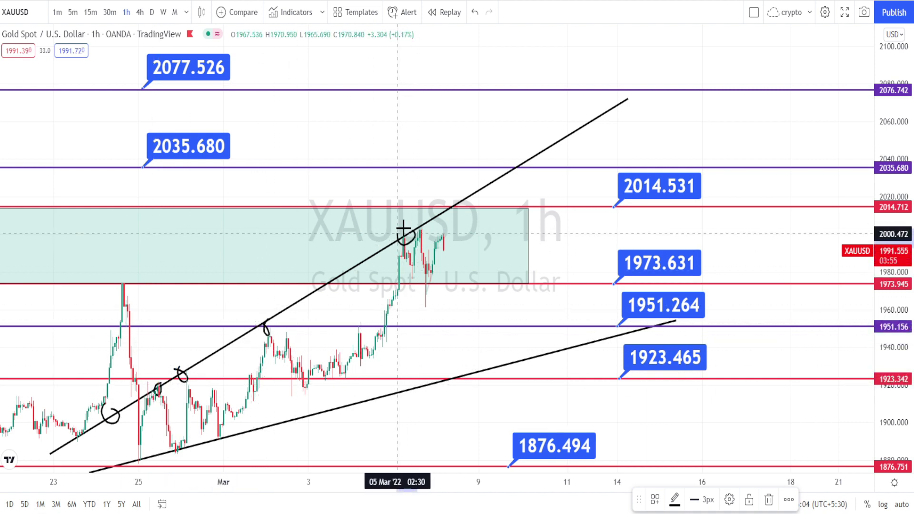
key(ctrl+z)
key(ctrl+z)
key(ctrl+z)
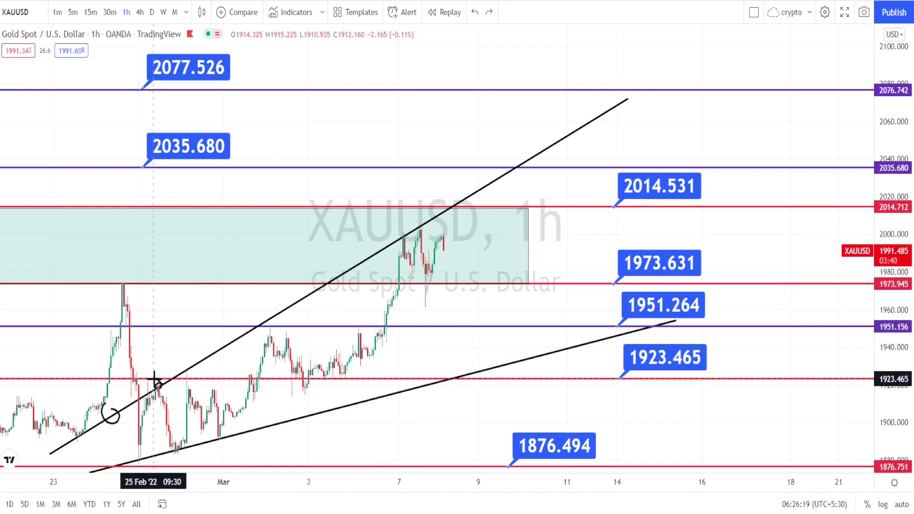
drag(157, 379, 198, 381)
- Sketch the rise from the late-February low, the early-March rally, and a drop toward 1973
mouse_move(227, 438)
mouse_down()
mouse_move(290, 342)
mouse_move(267, 336)
mouse_move(280, 326)
mouse_move(288, 350)
mouse_up()
mouse_move(336, 386)
mouse_down()
mouse_move(433, 307)
mouse_move(455, 242)
mouse_move(401, 236)
mouse_move(421, 227)
mouse_move(450, 285)
mouse_up()
mouse_move(632, 287)
mouse_down()
mouse_move(613, 292)
mouse_move(637, 241)
mouse_move(669, 281)
mouse_move(639, 287)
mouse_up()
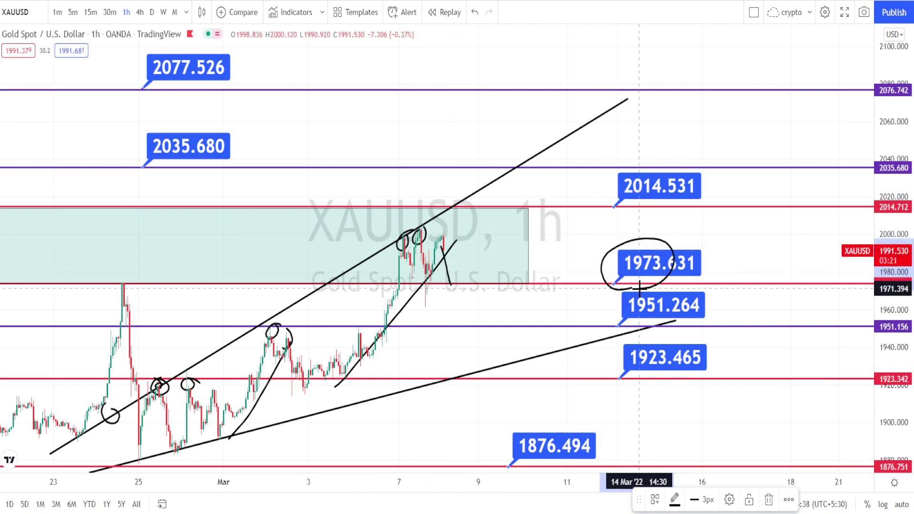
- Circle the early-March lows and a 1973 dip, sketch a rebound toward 2014, then delete sketches
drag(302, 379, 298, 377)
mouse_move(240, 396)
mouse_down()
mouse_move(255, 367)
mouse_move(261, 385)
mouse_up()
drag(308, 376, 310, 378)
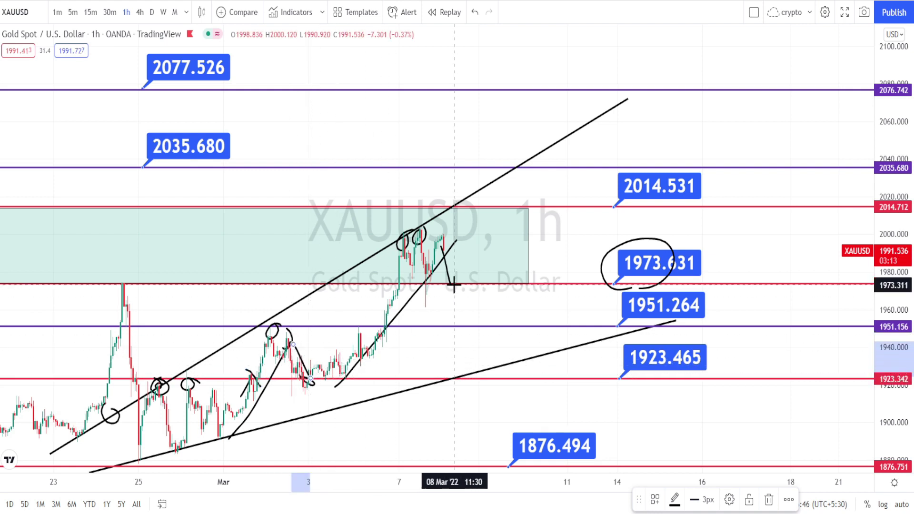
drag(452, 284, 462, 274)
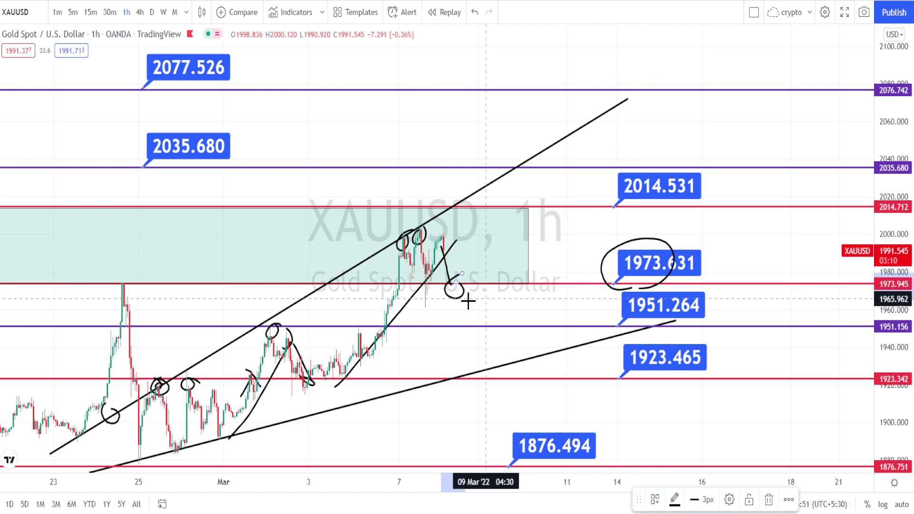
mouse_move(470, 285)
mouse_down()
mouse_move(500, 206)
mouse_move(490, 211)
mouse_up()
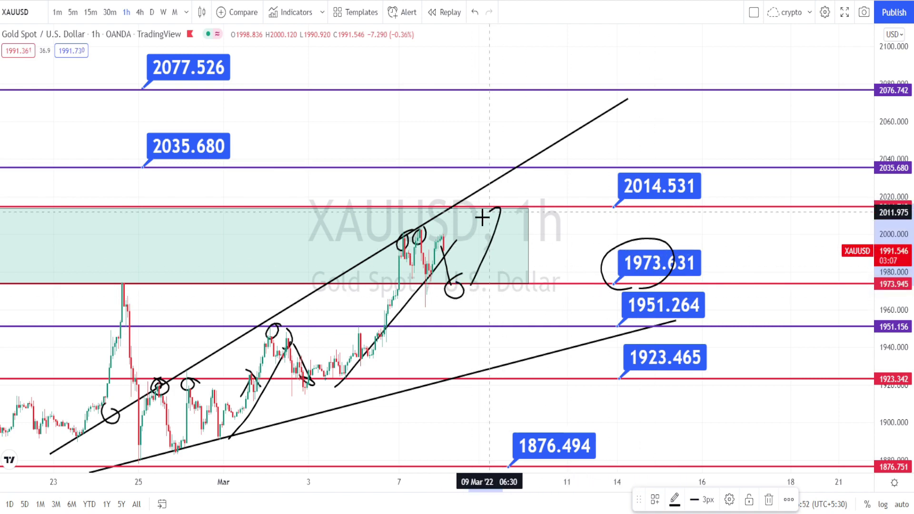
key(Delete)
- Circle several touches on the lower and upper trendlines
drag(248, 425, 259, 421)
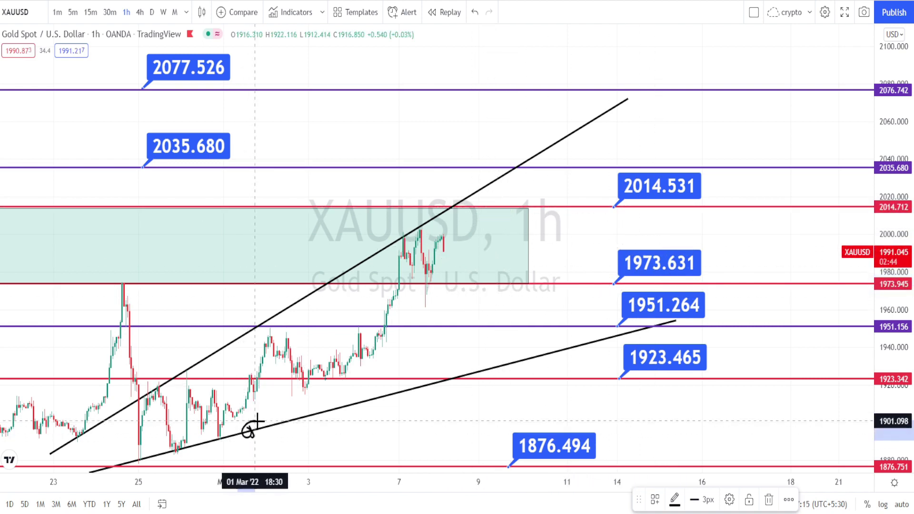
mouse_move(310, 408)
mouse_down()
mouse_move(329, 419)
mouse_move(339, 402)
mouse_move(392, 385)
mouse_up()
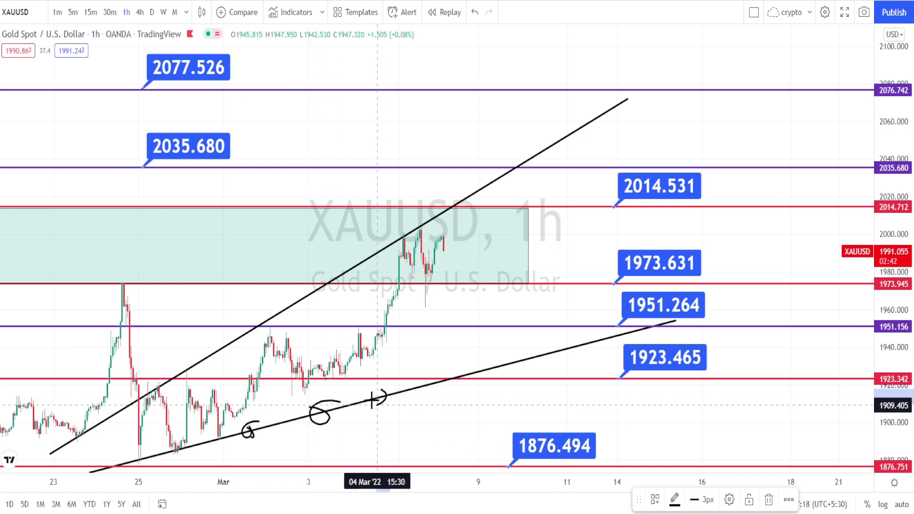
mouse_move(148, 381)
mouse_down()
mouse_move(150, 392)
mouse_move(172, 381)
mouse_up()
- Sketch price waving up through the channel, then bracket the 1957.342–2053.287 Fibonacci levels
mouse_move(136, 459)
mouse_down()
mouse_move(162, 391)
mouse_move(177, 412)
mouse_move(214, 372)
mouse_move(236, 383)
mouse_move(261, 419)
mouse_move(280, 326)
mouse_move(325, 397)
mouse_move(351, 264)
mouse_up()
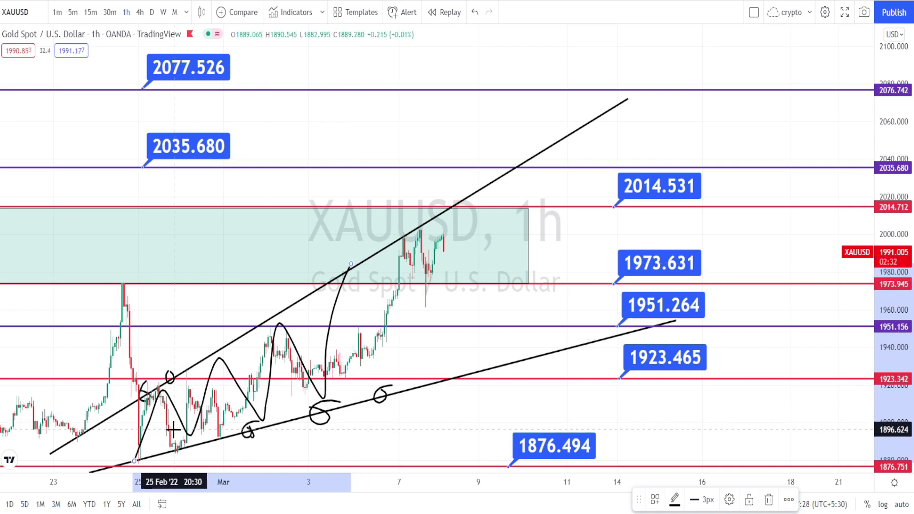
drag(180, 426, 347, 309)
drag(220, 426, 493, 269)
mouse_move(386, 352)
mouse_down()
mouse_move(490, 262)
mouse_move(488, 319)
mouse_up()
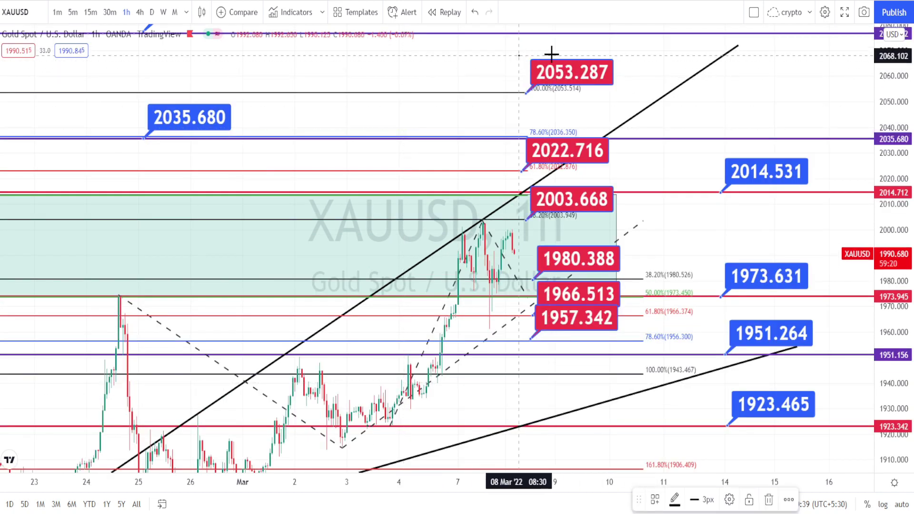
mouse_move(521, 55)
mouse_down()
mouse_move(630, 67)
mouse_move(635, 362)
mouse_move(518, 362)
mouse_move(501, 259)
mouse_move(508, 27)
mouse_up()
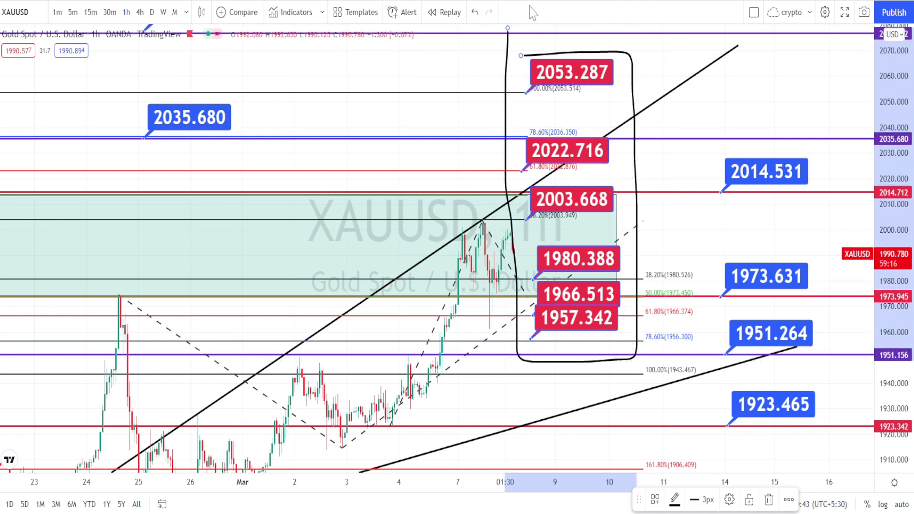
- Remove the level bracket, sketch a short drop, and discard a circle around 1980.388
click(474, 12)
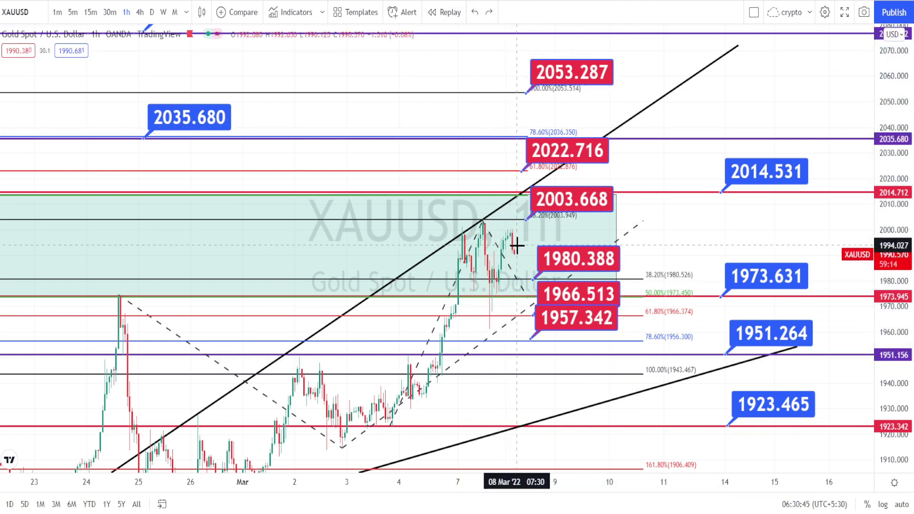
drag(520, 239, 526, 285)
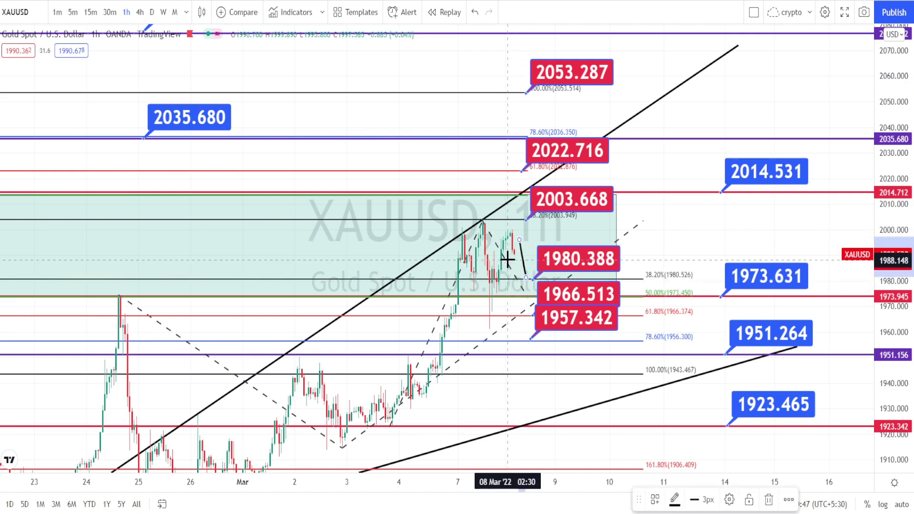
mouse_move(566, 282)
mouse_down()
mouse_move(547, 278)
mouse_move(534, 236)
mouse_move(589, 237)
mouse_move(597, 259)
mouse_move(577, 282)
mouse_up()
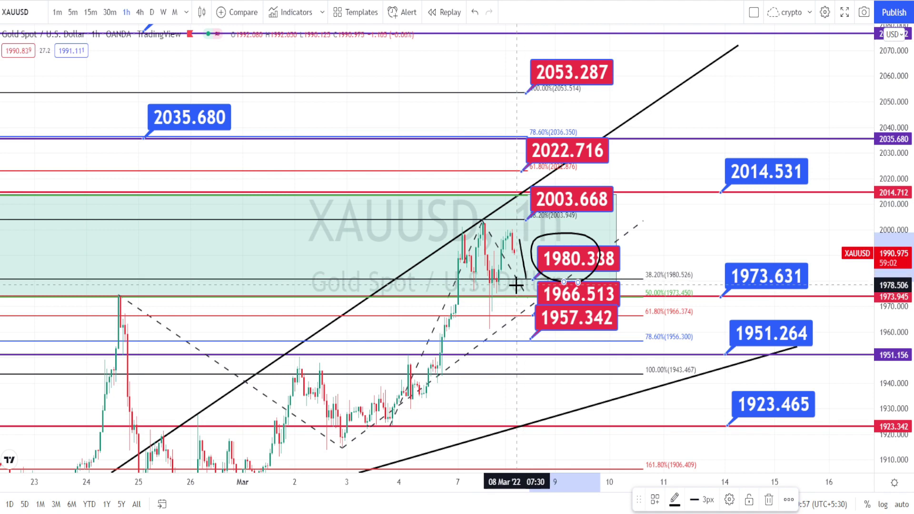
key(ctrl+z)
- Circle the 1980–1966 candles, sketch a V-shaped rebound, and switch to the 30-minute timeframe
mouse_move(503, 275)
mouse_down()
mouse_move(494, 299)
mouse_move(494, 269)
mouse_up()
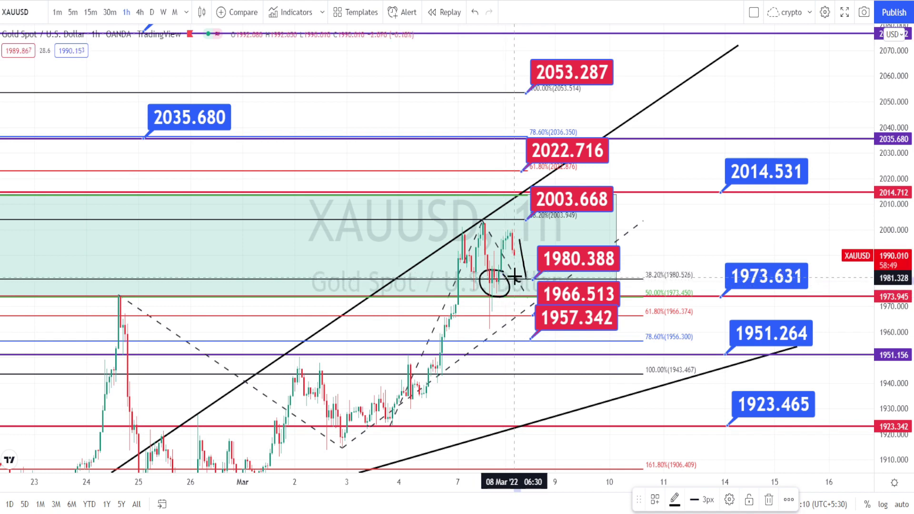
drag(524, 276, 537, 222)
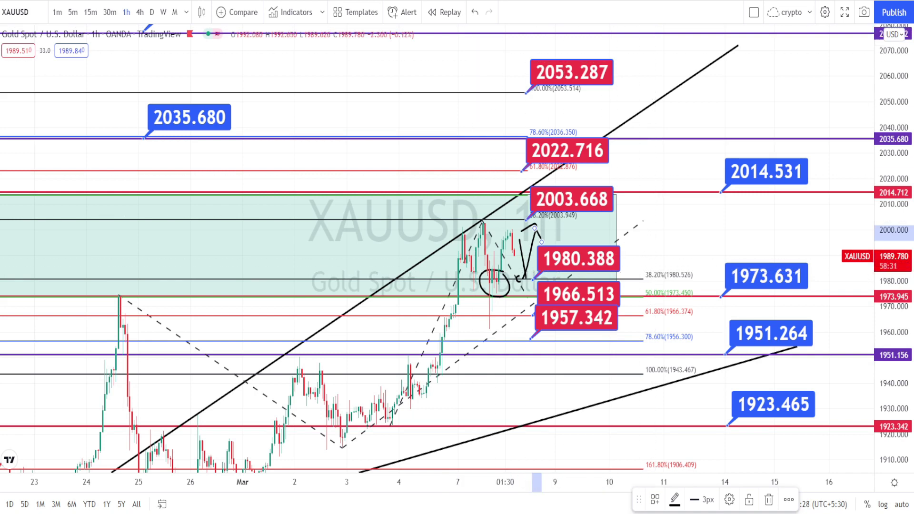
text(30)
key(Return)
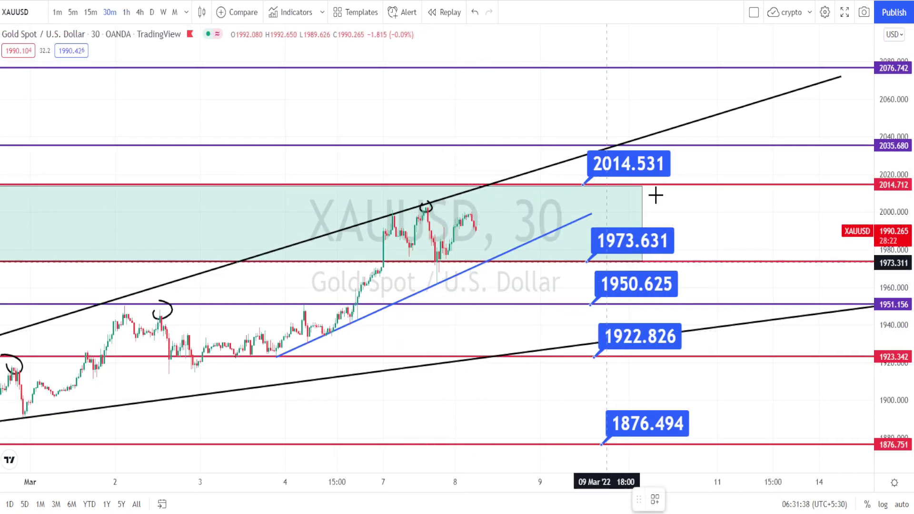
- Circle the 2014.531 and 1973.631 levels and trace the rally to the 7 March high
mouse_move(673, 188)
mouse_down()
mouse_move(604, 188)
mouse_move(594, 139)
mouse_move(640, 157)
mouse_up()
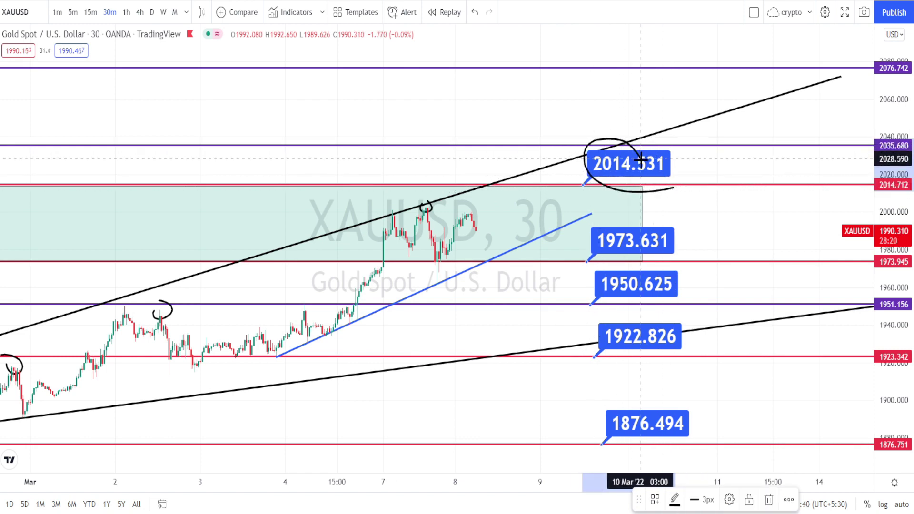
mouse_move(683, 265)
mouse_down()
mouse_move(599, 278)
mouse_move(652, 223)
mouse_up()
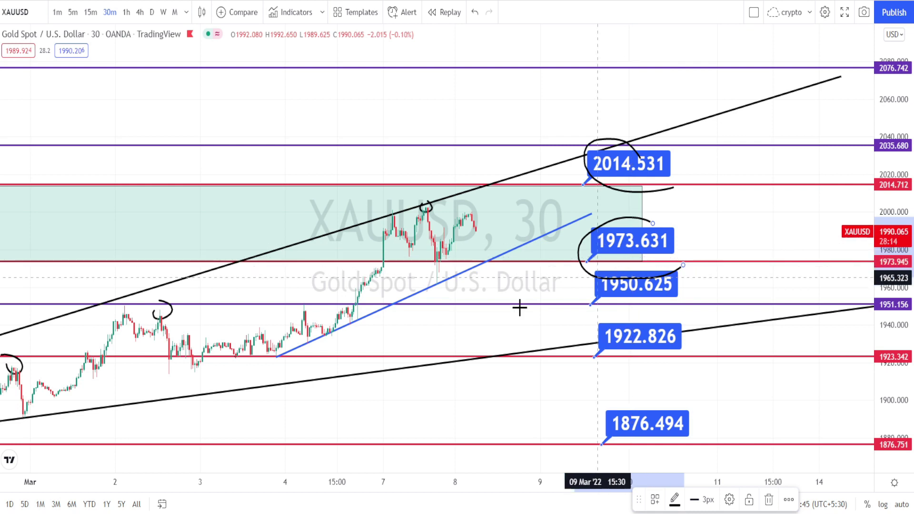
mouse_move(278, 354)
mouse_down()
mouse_move(368, 278)
mouse_move(396, 214)
mouse_move(407, 236)
mouse_move(431, 196)
mouse_move(439, 204)
mouse_move(376, 226)
mouse_move(381, 212)
mouse_move(435, 231)
mouse_move(444, 252)
mouse_move(464, 216)
mouse_move(479, 247)
mouse_move(485, 219)
mouse_up()
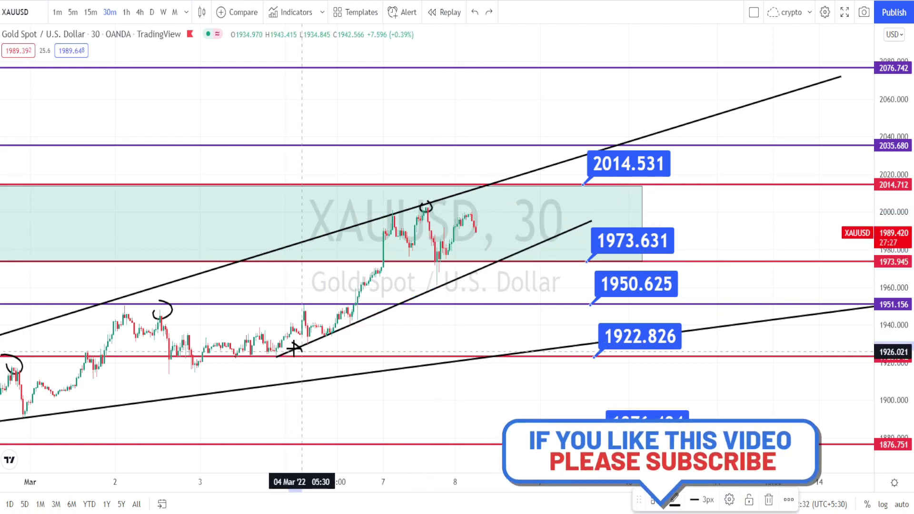
- Mark three rising-trendline touches and sketch a rebound from the trendline toward 2014
drag(292, 342, 309, 335)
drag(367, 315, 424, 300)
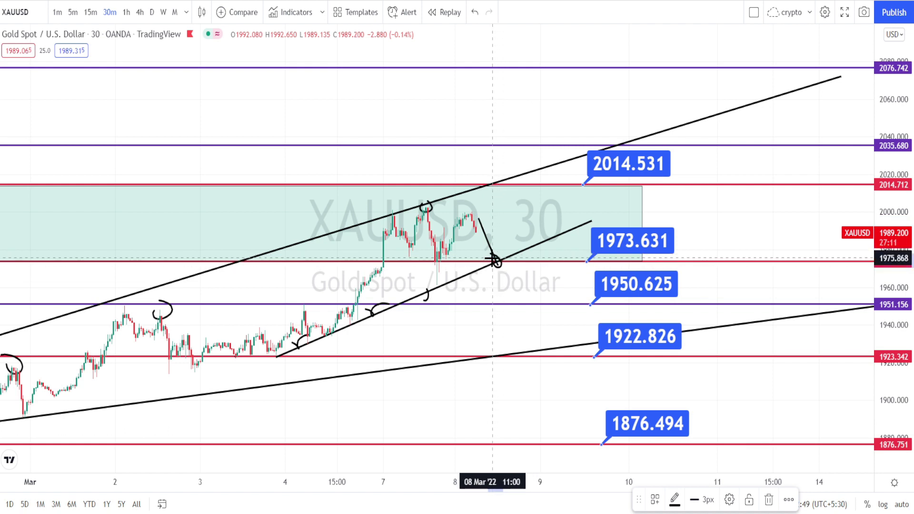
mouse_move(499, 261)
mouse_down()
mouse_move(514, 198)
mouse_move(505, 206)
mouse_up()
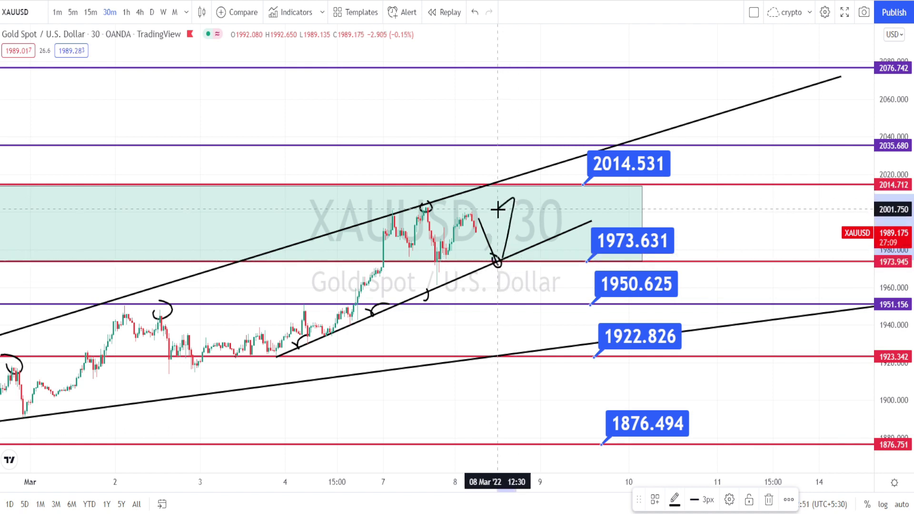
- Replace recent strokes with a path from the early-March low, looping the double top and early-March peak
key(ctrl+z)
key(ctrl+z)
key(ctrl+z)
key(ctrl+z)
key(ctrl+z)
key(ctrl+z)
key(ctrl+z)
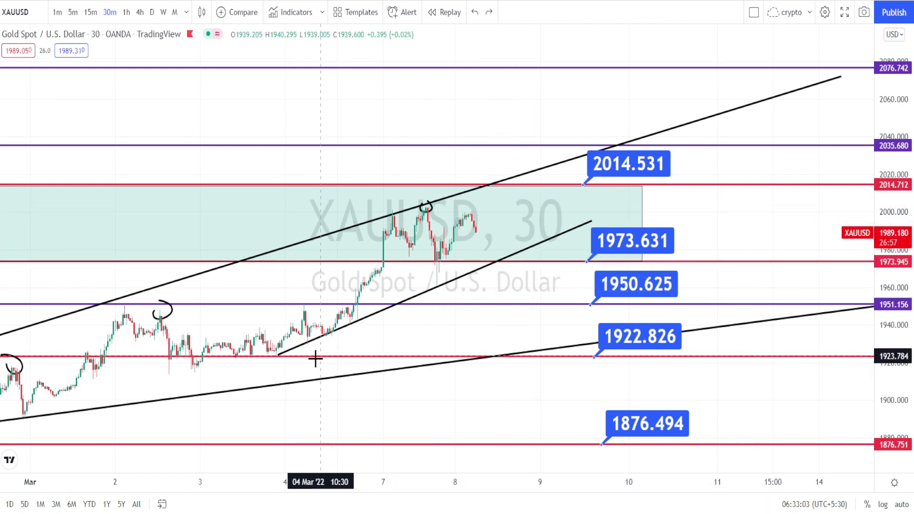
mouse_move(27, 413)
mouse_down()
mouse_move(126, 320)
mouse_move(138, 339)
mouse_move(165, 307)
mouse_move(190, 362)
mouse_move(331, 318)
mouse_move(390, 220)
mouse_move(410, 240)
mouse_move(422, 214)
mouse_move(440, 262)
mouse_move(468, 214)
mouse_move(485, 274)
mouse_move(518, 192)
mouse_up()
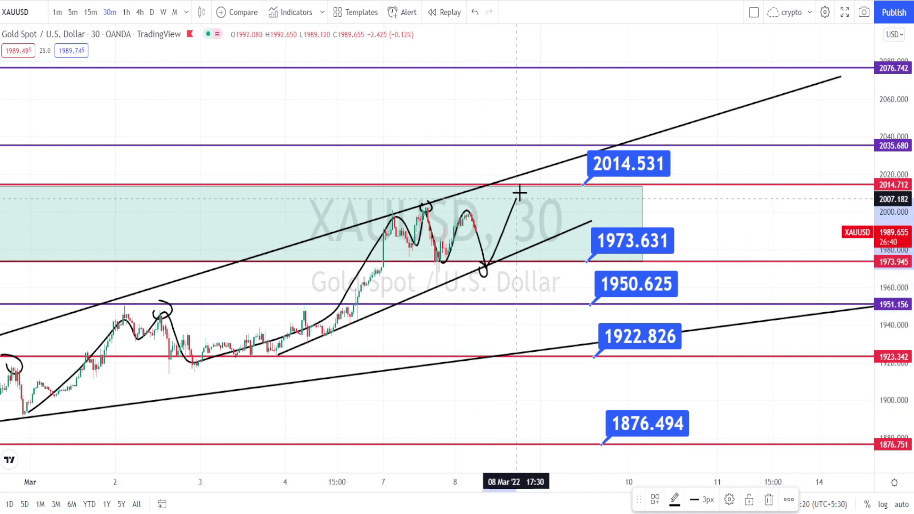
mouse_move(409, 212)
mouse_down()
mouse_move(424, 247)
mouse_move(448, 246)
mouse_move(474, 223)
mouse_move(412, 208)
mouse_up()
mouse_move(156, 290)
mouse_down()
mouse_move(119, 309)
mouse_move(143, 337)
mouse_move(160, 290)
mouse_up()
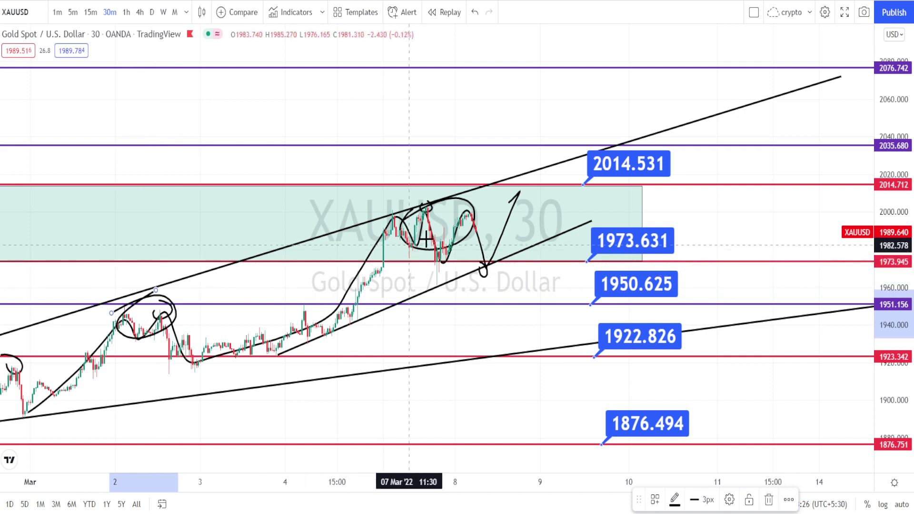
- Circle the 2002.389 label and sketch price rising to the peak, dropping, then climbing again
click(469, 225)
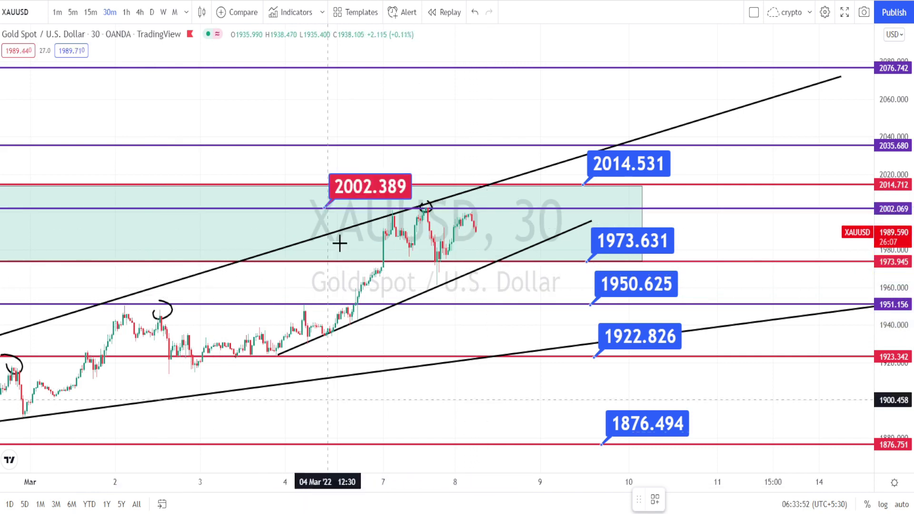
mouse_move(329, 168)
mouse_down()
mouse_move(376, 173)
mouse_move(351, 218)
mouse_move(337, 170)
mouse_up()
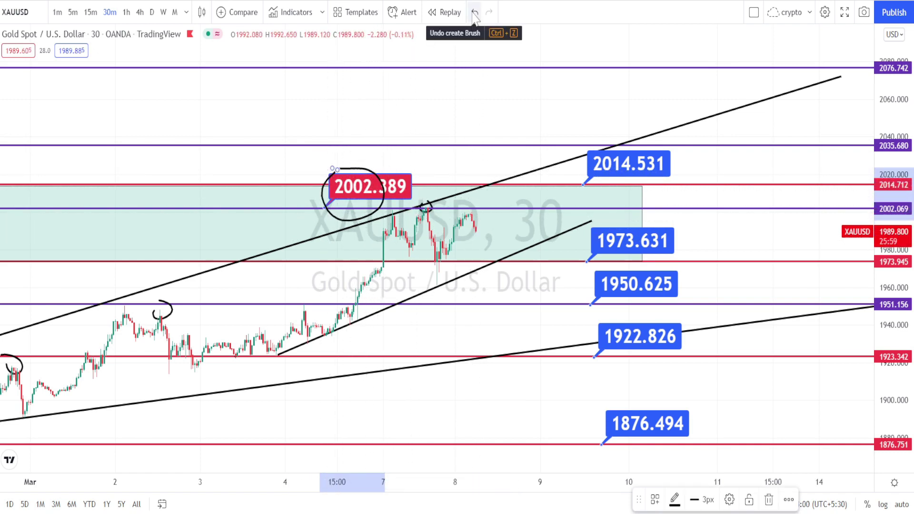
click(344, 325)
mouse_move(344, 325)
mouse_down()
mouse_move(405, 209)
mouse_move(416, 286)
mouse_move(440, 224)
mouse_move(456, 276)
mouse_move(486, 220)
mouse_up()
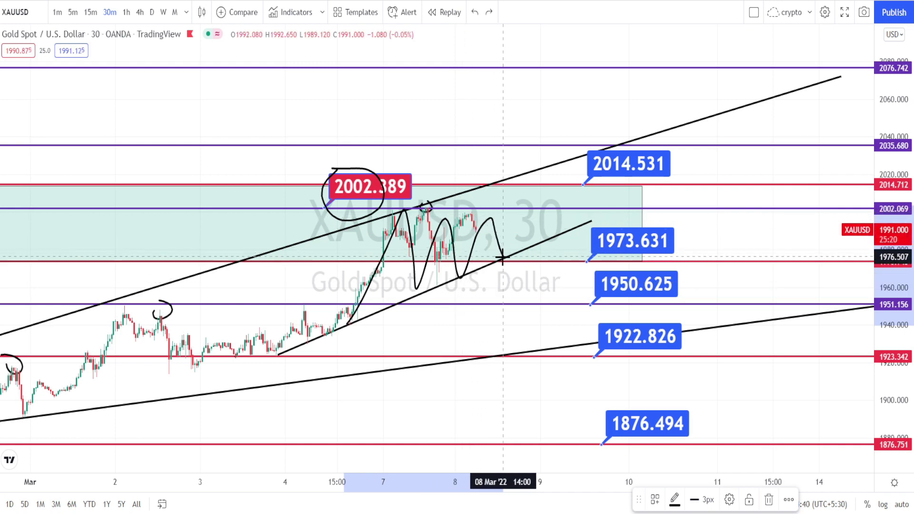
mouse_move(502, 257)
mouse_down()
mouse_move(524, 181)
mouse_move(523, 206)
mouse_move(548, 205)
mouse_move(545, 143)
mouse_move(526, 161)
mouse_move(547, 146)
mouse_move(561, 168)
mouse_up()
- Undo the last path strokes and bracket the projected price range freehand
key(ctrl+z)
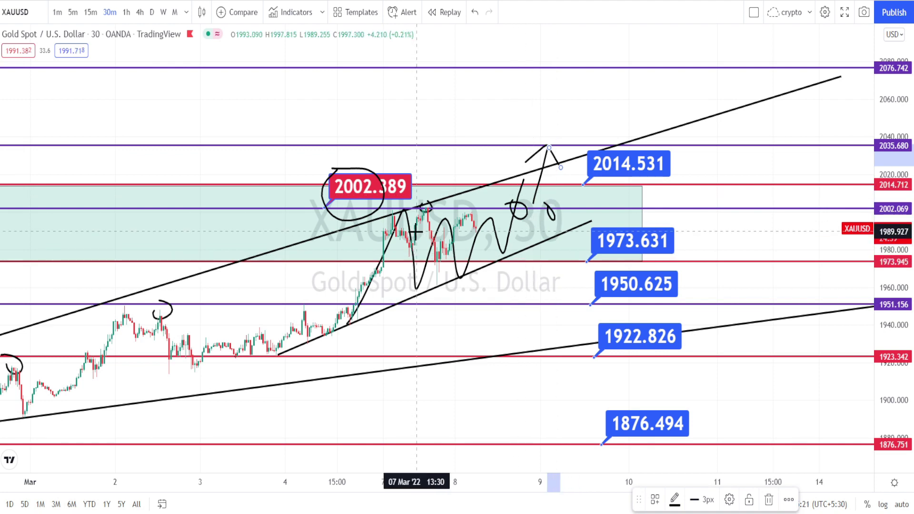
click(474, 12)
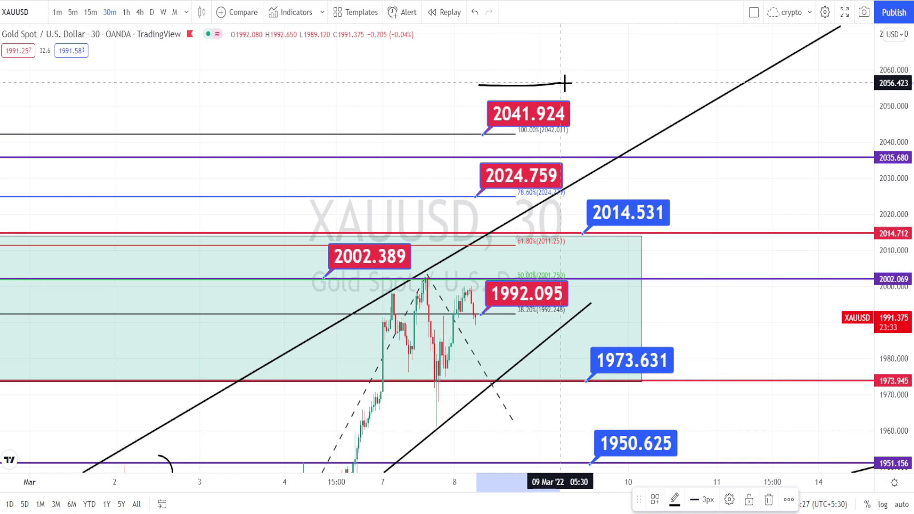
mouse_move(565, 83)
mouse_down()
mouse_move(575, 147)
mouse_move(569, 363)
mouse_move(560, 378)
mouse_move(447, 374)
mouse_move(479, 71)
mouse_up()
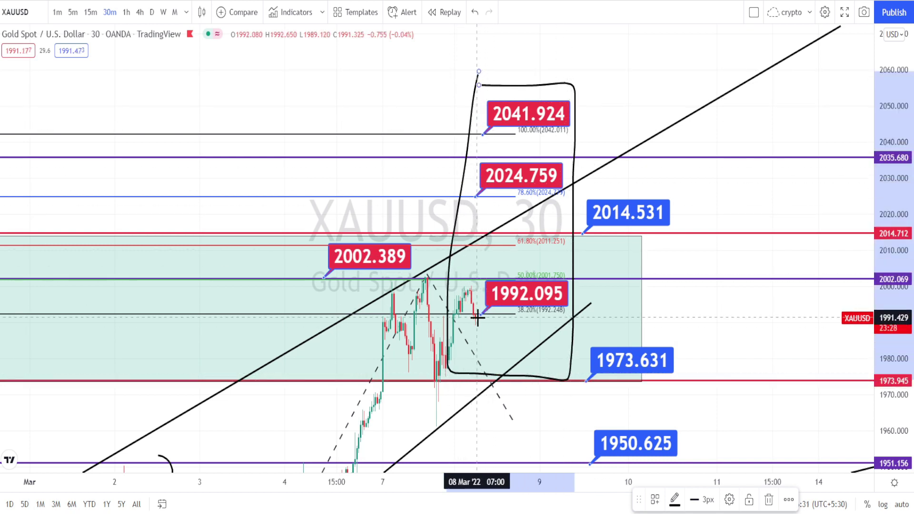
- Sketch a drop to the lower trendline and a rally back up, then circle the 2002.389 label
mouse_move(478, 320)
mouse_down()
mouse_move(506, 379)
mouse_move(494, 366)
mouse_up()
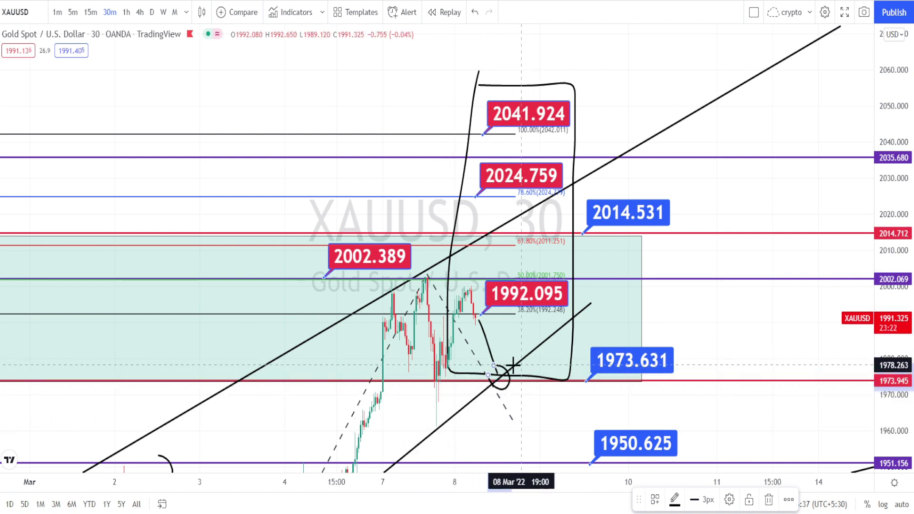
mouse_move(498, 368)
mouse_down()
mouse_move(523, 242)
mouse_move(508, 253)
mouse_move(524, 240)
mouse_move(535, 254)
mouse_up()
mouse_move(410, 281)
mouse_down()
mouse_move(318, 261)
mouse_move(358, 221)
mouse_move(383, 257)
mouse_move(376, 284)
mouse_up()
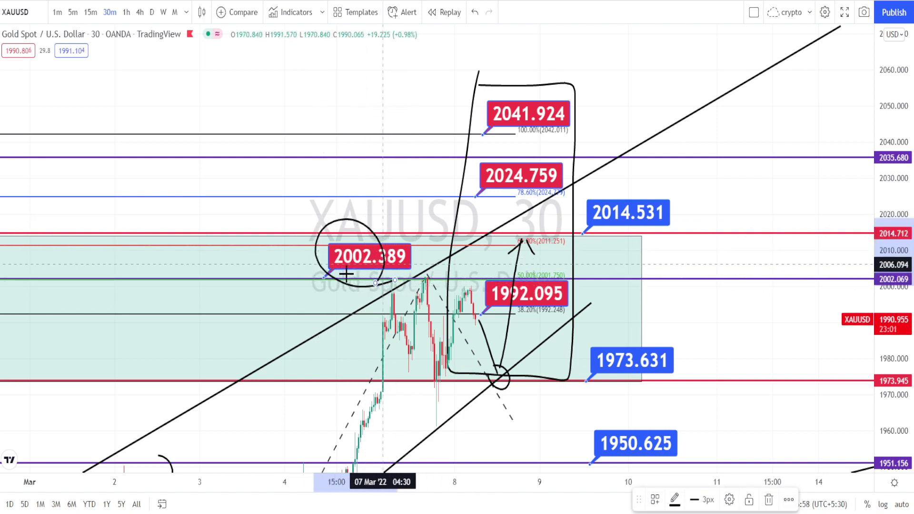
- Sketch a curve beside 2014.531 and circle 2024.759, then undo the recent circles and arrow
mouse_move(614, 249)
mouse_down()
mouse_move(583, 249)
mouse_move(594, 183)
mouse_move(641, 215)
mouse_move(607, 251)
mouse_up()
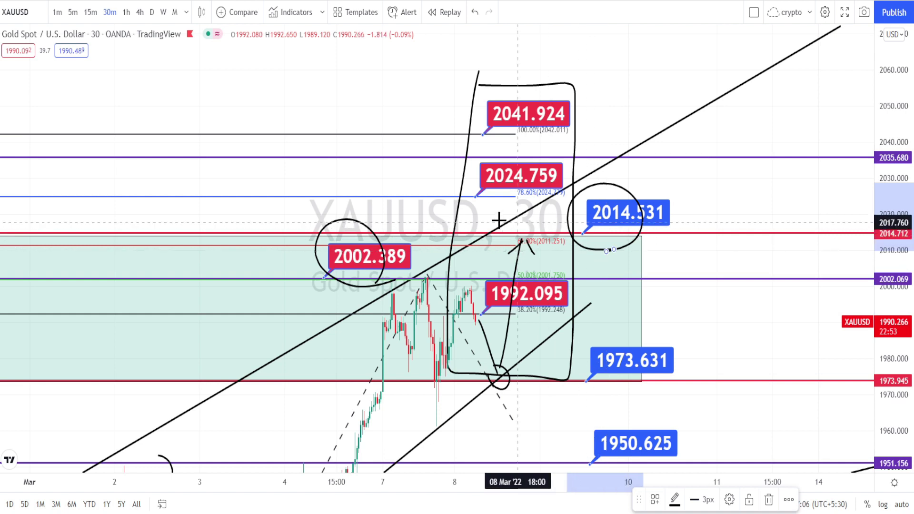
mouse_move(498, 216)
mouse_down()
mouse_move(476, 157)
mouse_move(547, 179)
mouse_move(500, 220)
mouse_up()
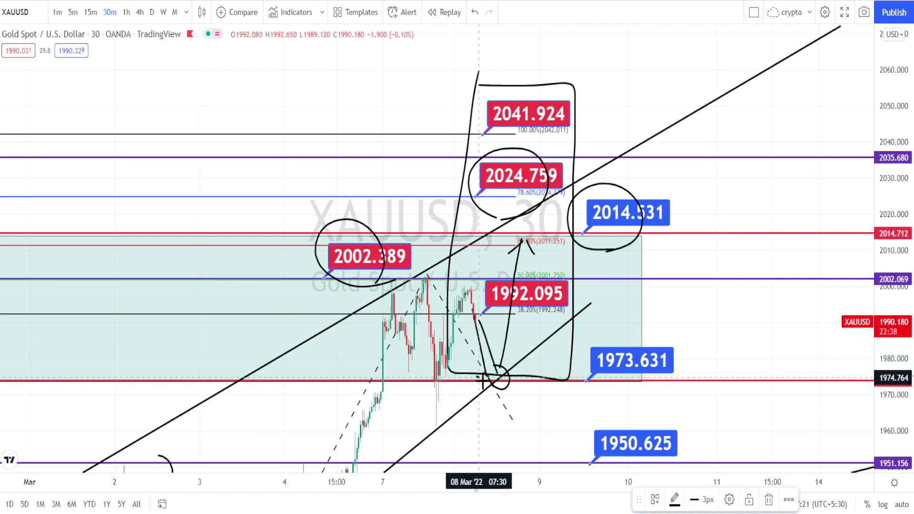
click(475, 12)
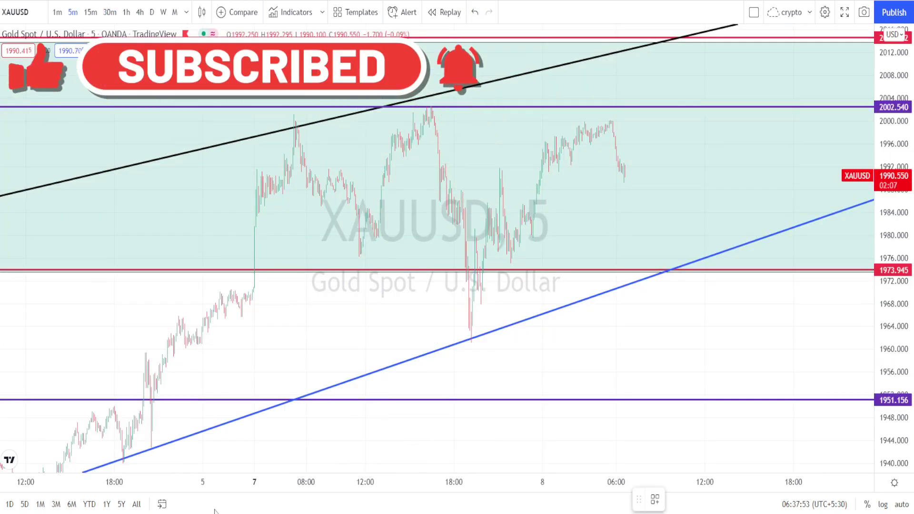
mouse_move(128, 459)
mouse_down()
mouse_move(224, 402)
mouse_move(360, 271)
mouse_move(511, 88)
mouse_up()
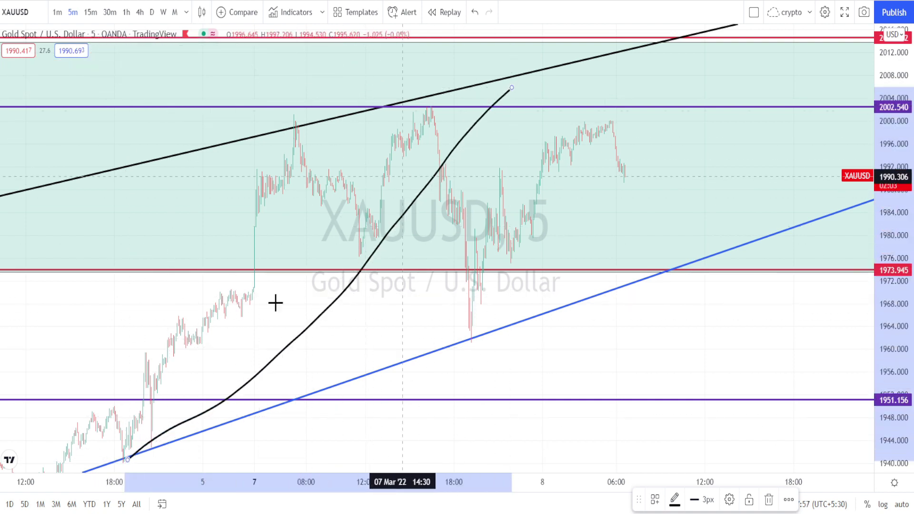
mouse_move(131, 444)
mouse_down()
mouse_move(195, 341)
mouse_move(241, 307)
mouse_move(307, 147)
mouse_move(341, 203)
mouse_up()
mouse_move(413, 93)
mouse_down()
mouse_move(438, 101)
mouse_move(414, 94)
mouse_up()
mouse_move(307, 119)
mouse_down()
mouse_move(313, 130)
mouse_move(290, 119)
mouse_up()
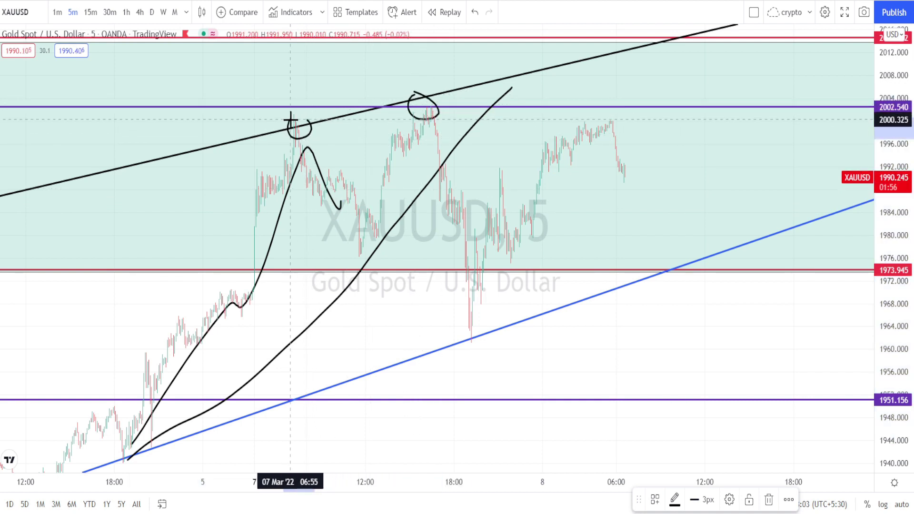
mouse_move(428, 110)
mouse_down()
mouse_move(475, 333)
mouse_move(490, 337)
mouse_up()
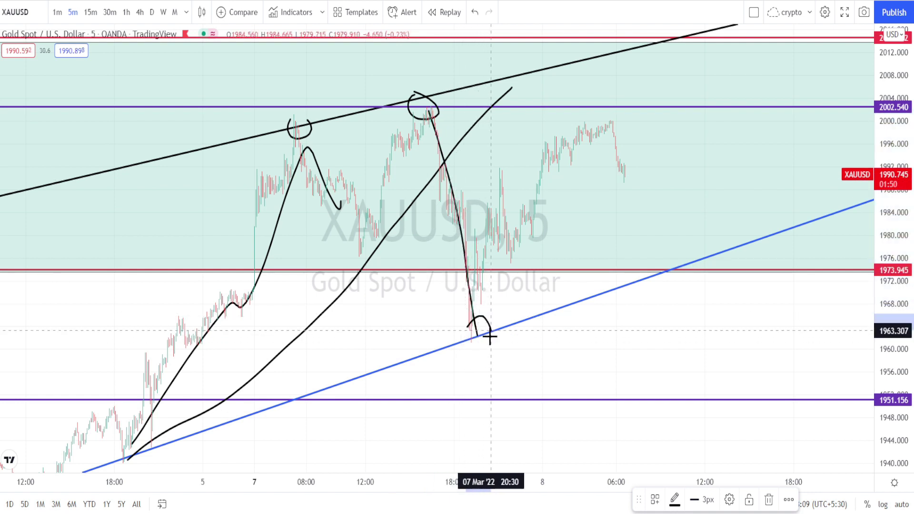
mouse_move(414, 350)
mouse_down()
mouse_move(407, 368)
mouse_move(425, 341)
mouse_up()
mouse_move(482, 336)
mouse_down()
mouse_move(633, 114)
mouse_move(596, 98)
mouse_up()
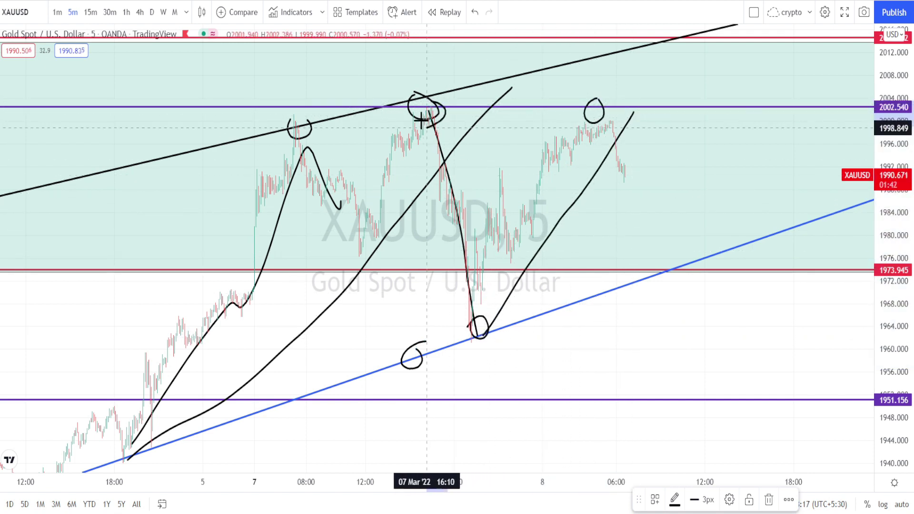
drag(422, 121, 442, 106)
drag(599, 103, 649, 270)
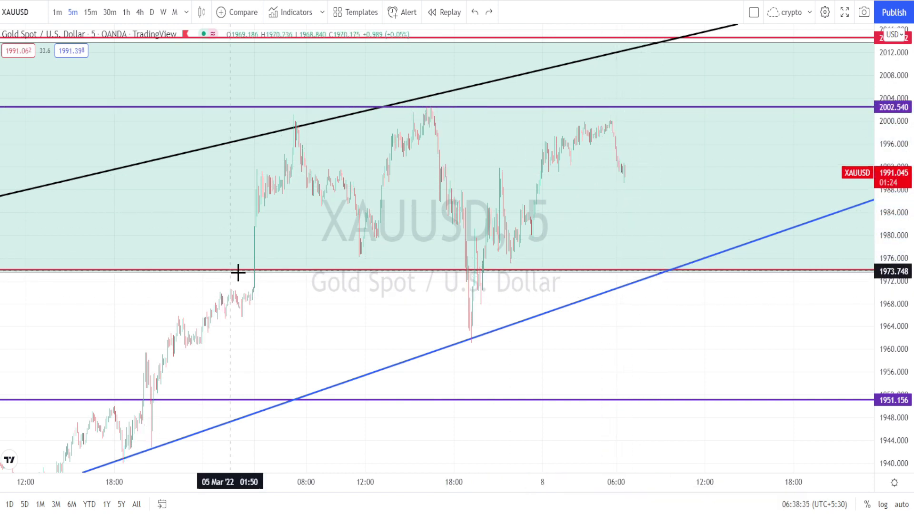
mouse_move(241, 271)
mouse_down()
mouse_move(285, 153)
mouse_move(309, 130)
mouse_move(361, 258)
mouse_move(433, 105)
mouse_move(471, 267)
mouse_move(609, 102)
mouse_move(649, 271)
mouse_move(668, 238)
mouse_up()
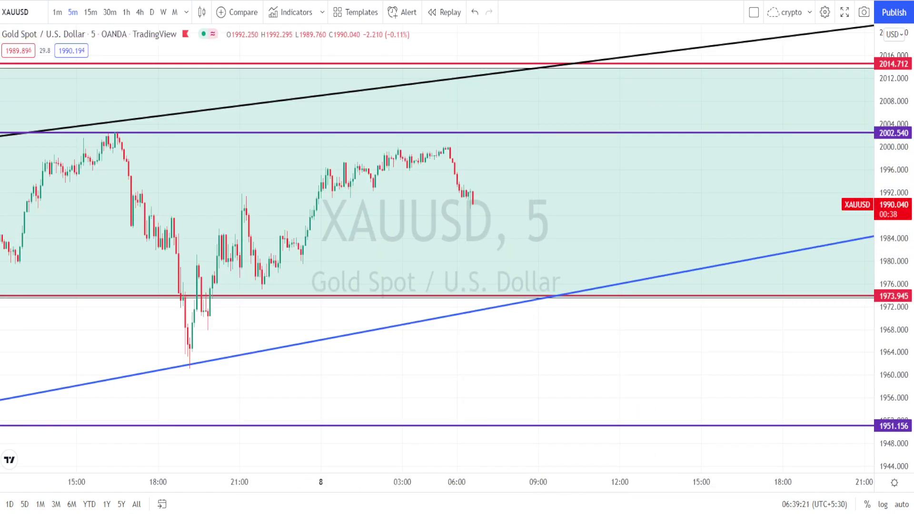
- Draw a trendline from the 7 March low up to the 2002.540 level
click(188, 361)
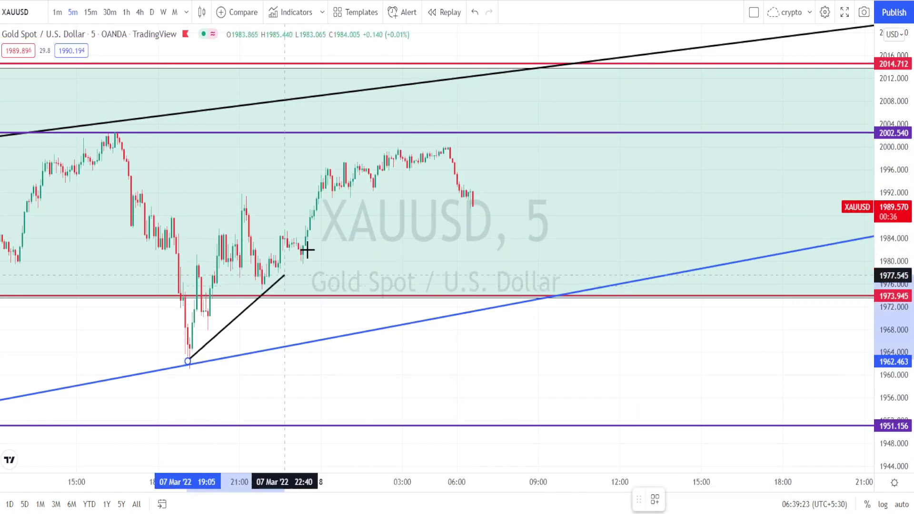
click(456, 133)
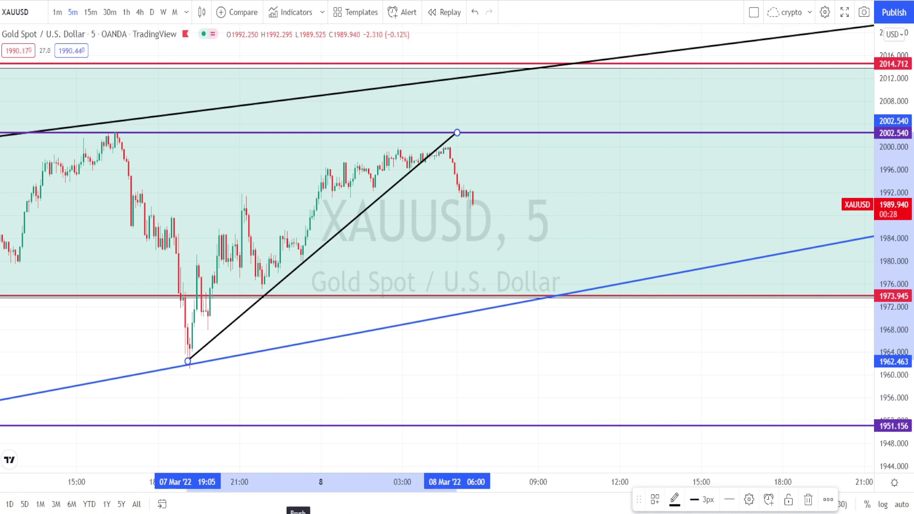
click(436, 320)
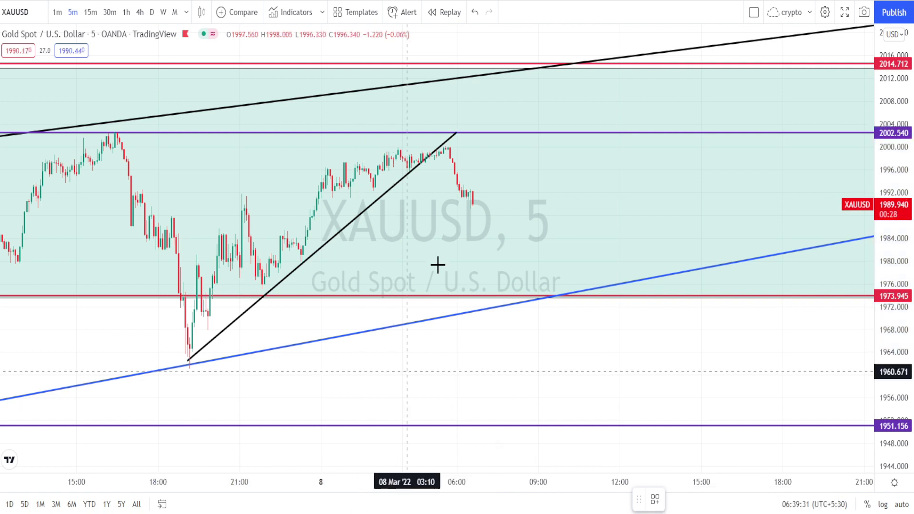
- Draw an arrow from the latest top down to 1973.945 support, then sketch and undo rebound and W-shaped paths
click(455, 151)
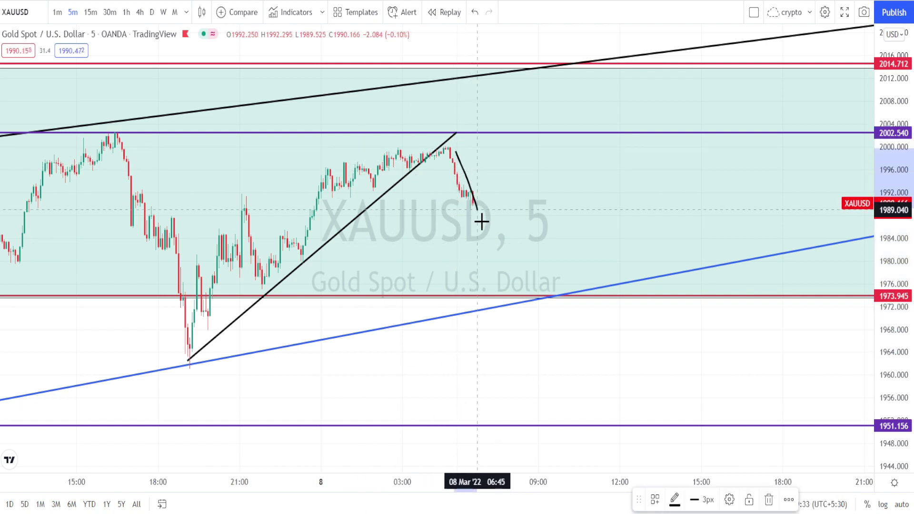
click(508, 294)
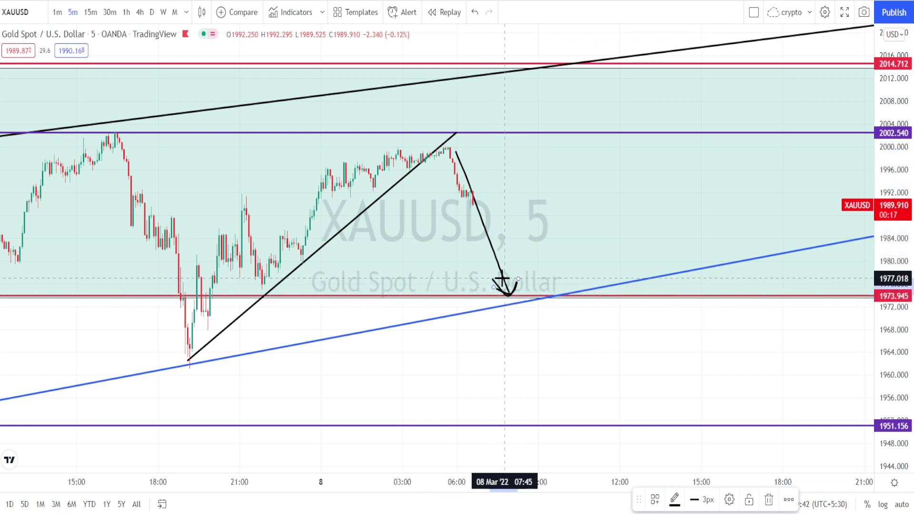
mouse_move(514, 295)
mouse_down()
mouse_move(547, 186)
mouse_move(565, 222)
mouse_up()
key(ctrl+z)
mouse_move(184, 364)
mouse_down()
mouse_move(247, 267)
mouse_move(273, 267)
mouse_move(320, 184)
mouse_move(361, 171)
mouse_move(378, 190)
mouse_move(444, 144)
mouse_move(505, 295)
mouse_move(526, 180)
mouse_move(544, 195)
mouse_move(558, 272)
mouse_move(624, 85)
mouse_move(597, 109)
mouse_up()
key(ctrl+z)
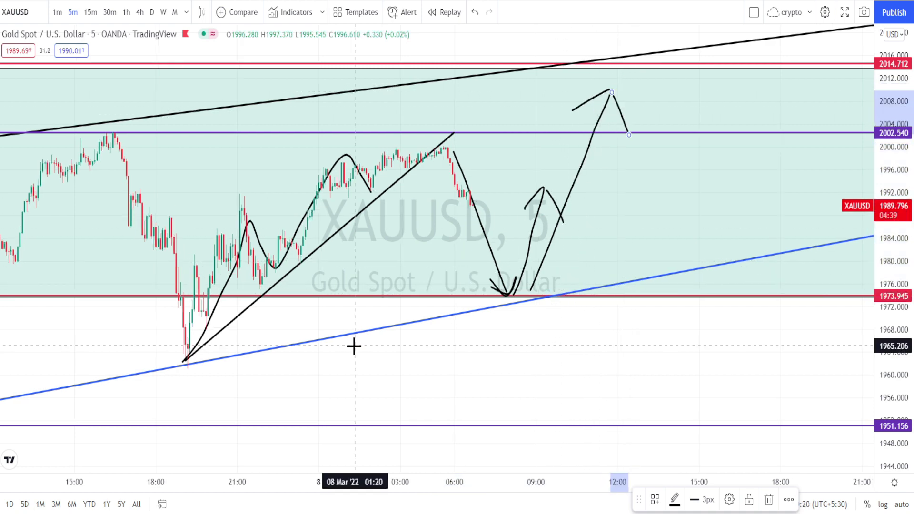